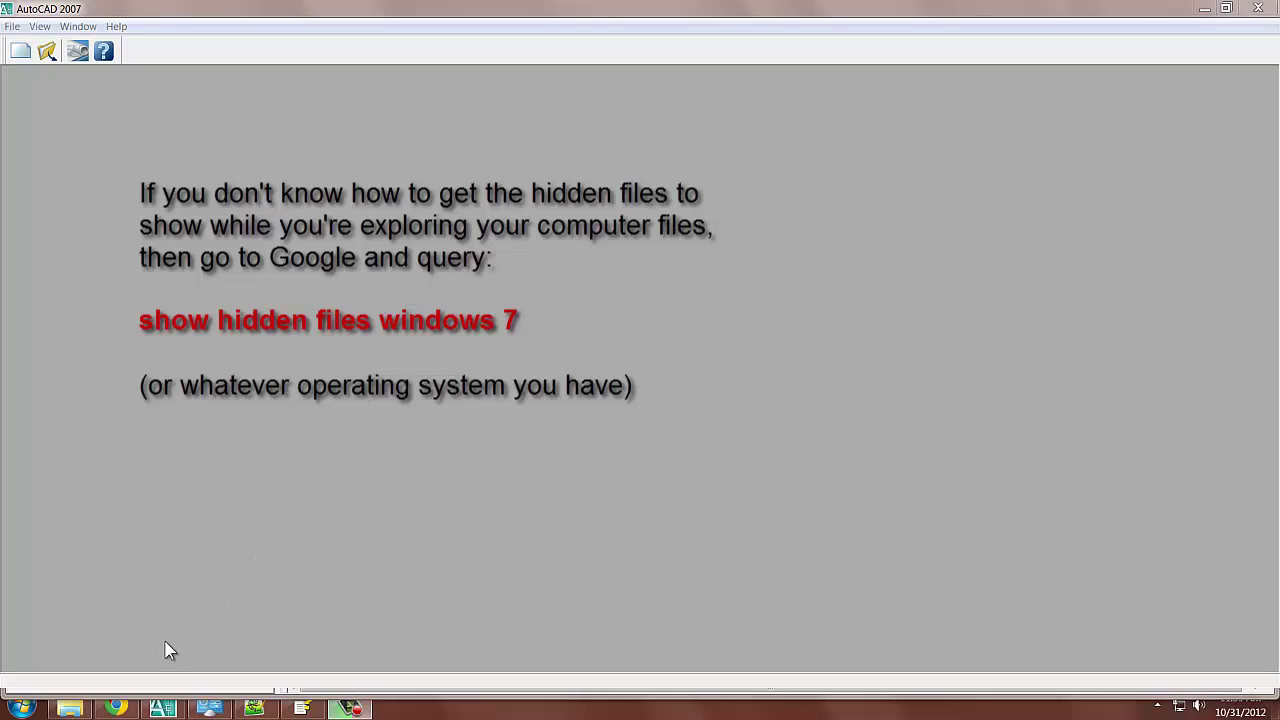
Step: Start a new drawing from the acad.dwt template
mouse_move(158, 713)
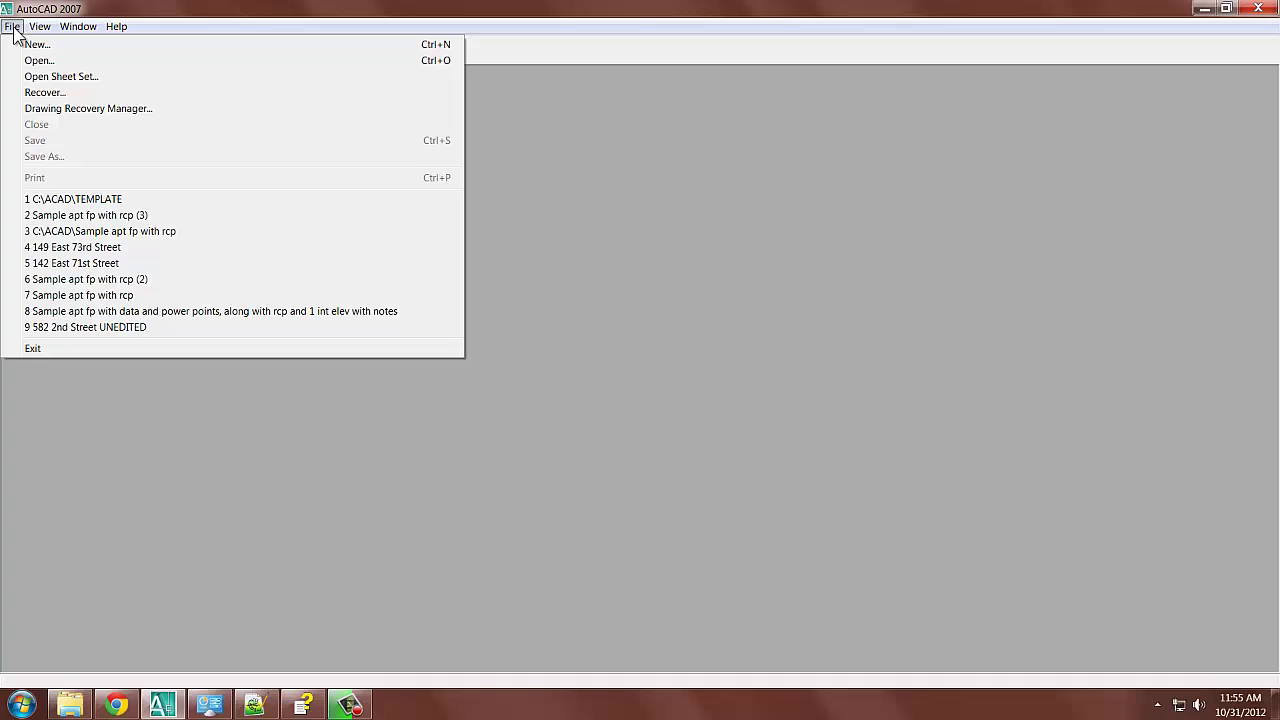
click(38, 45)
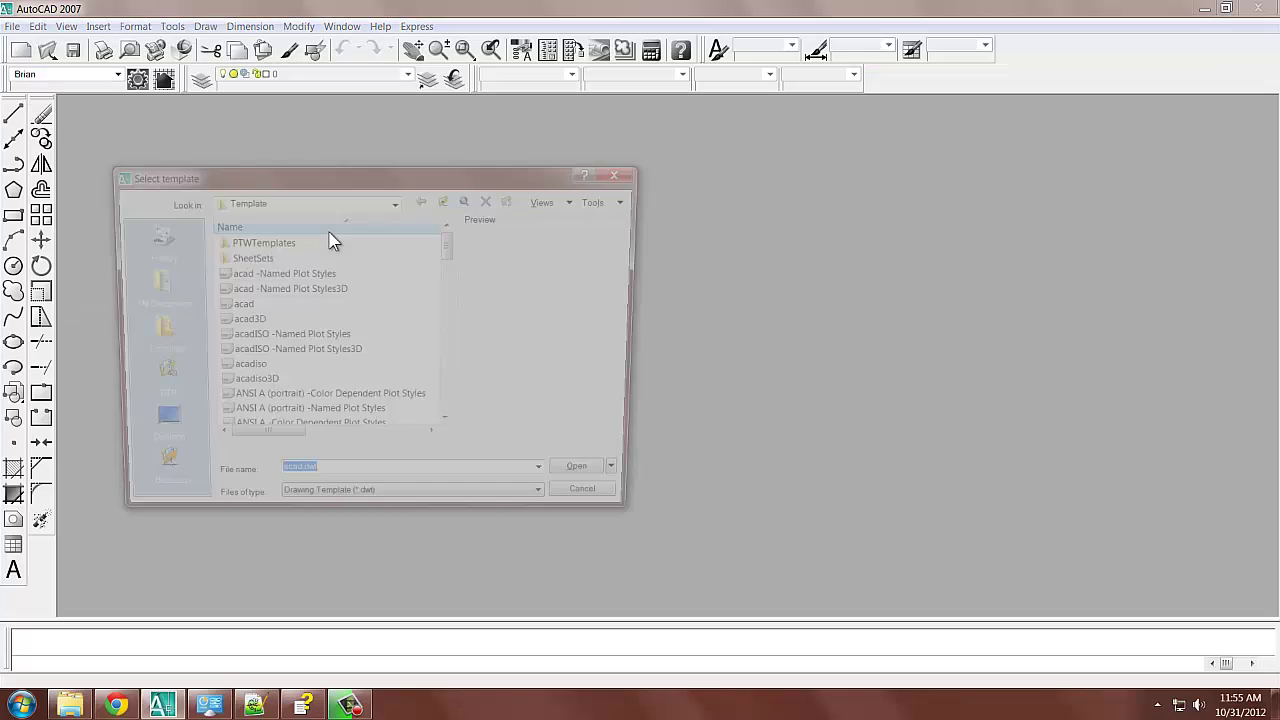
click(236, 305)
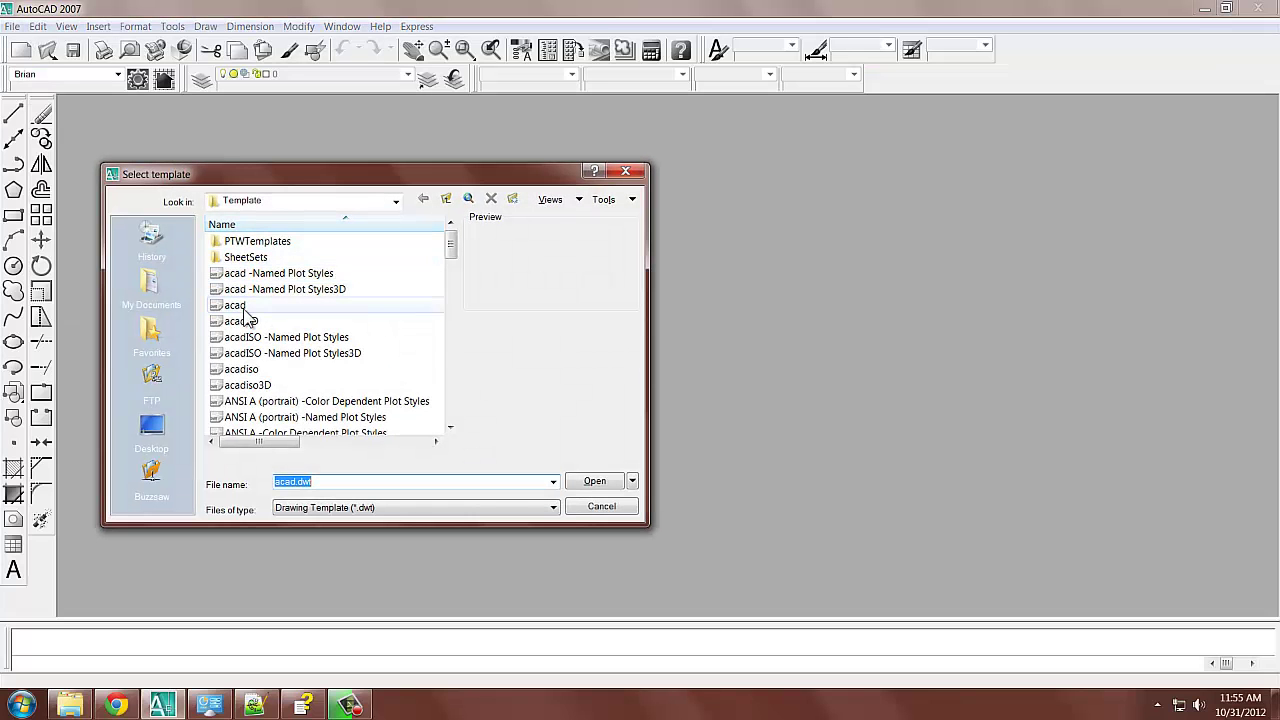
click(592, 483)
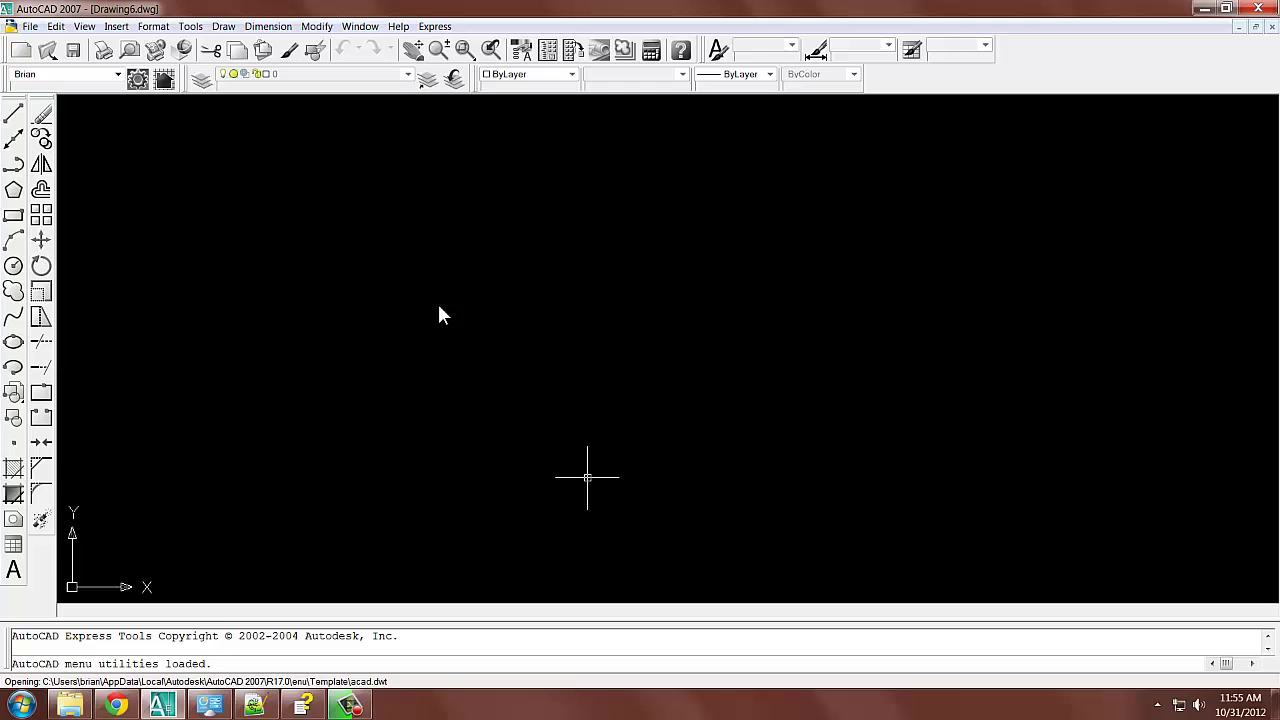
Step: Open the Load or Reload Linetypes list for layer 0's Continuous linetype in Layer Properties
click(203, 82)
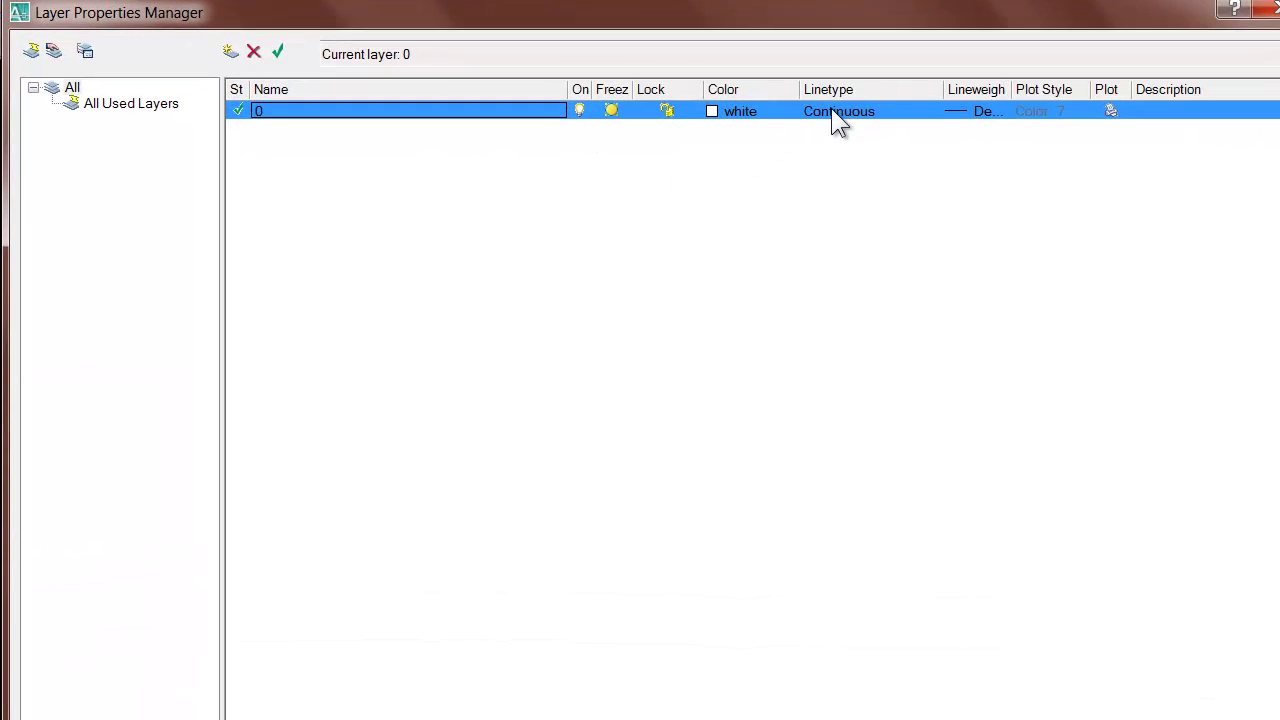
click(831, 108)
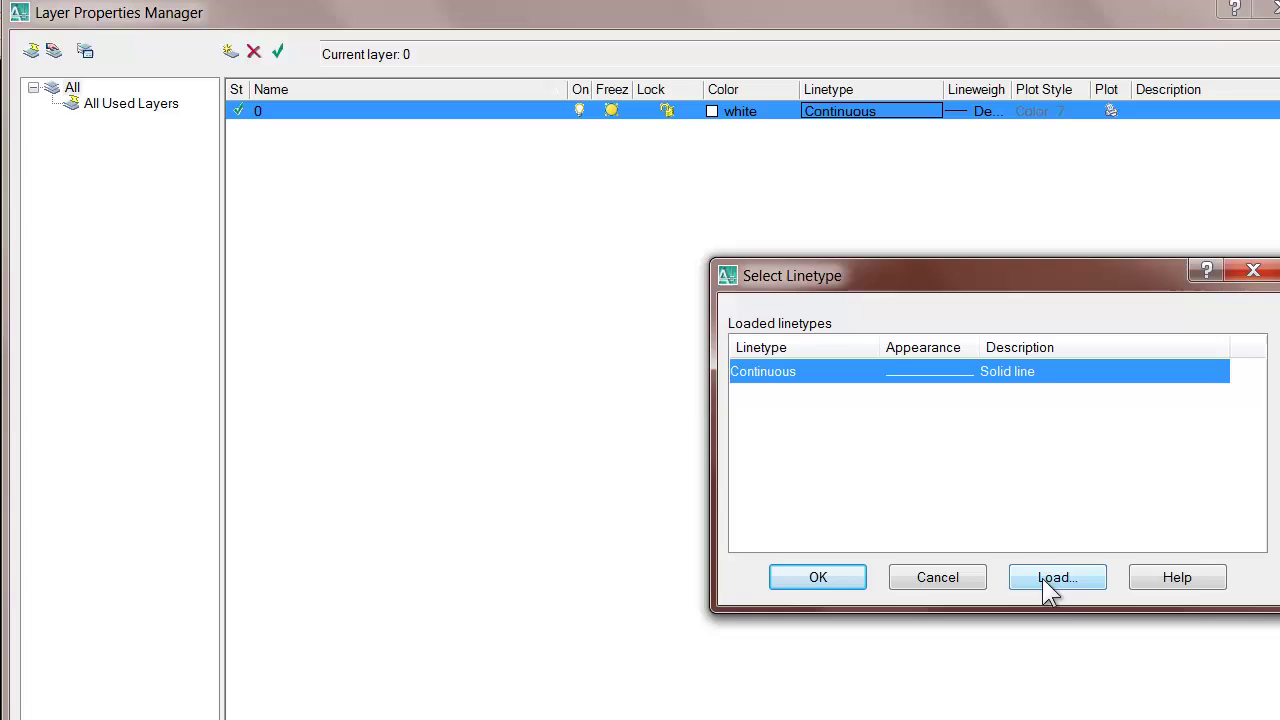
click(1042, 578)
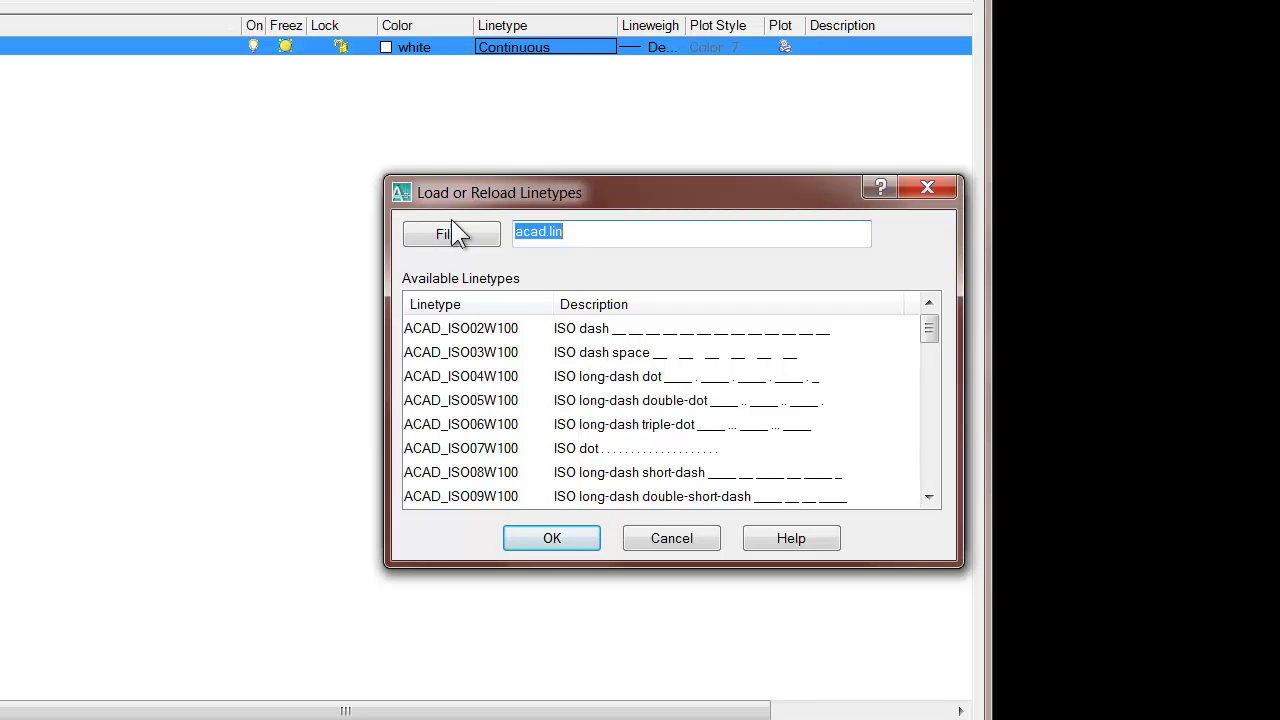
Step: Browse for the linetype file and expand the Look in list to reveal acad.lin's Support folder path
click(482, 238)
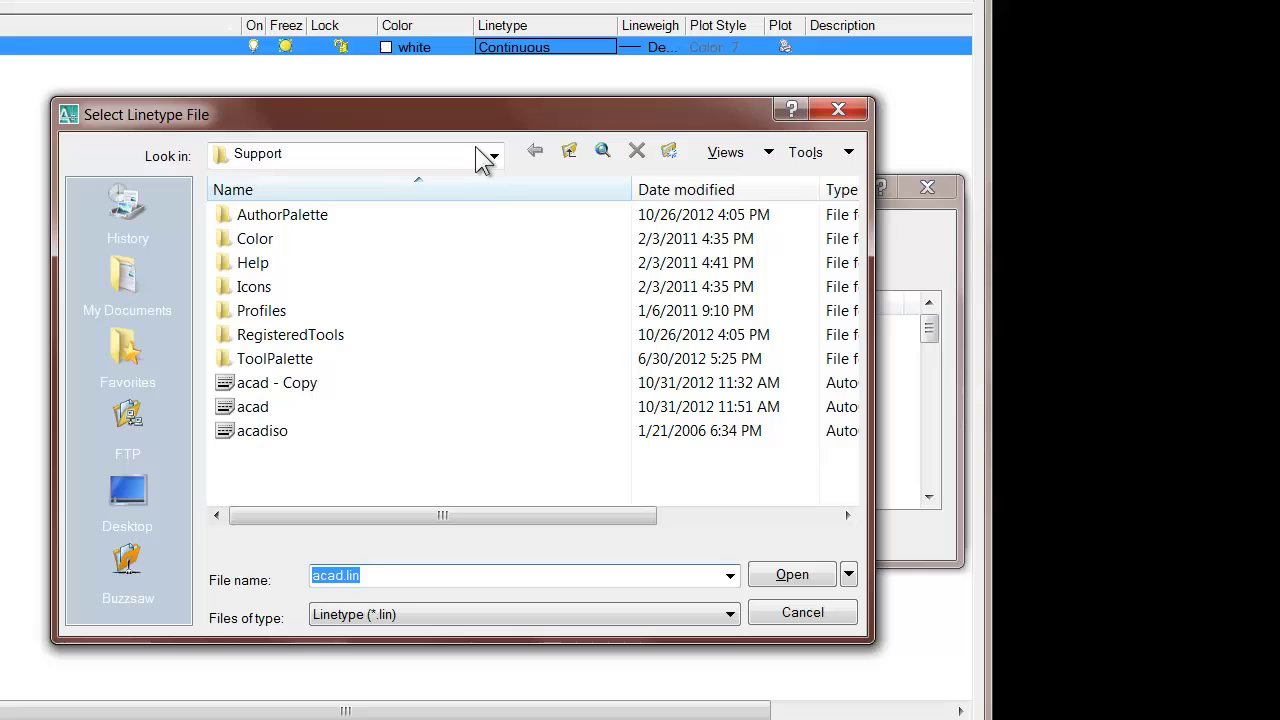
click(487, 156)
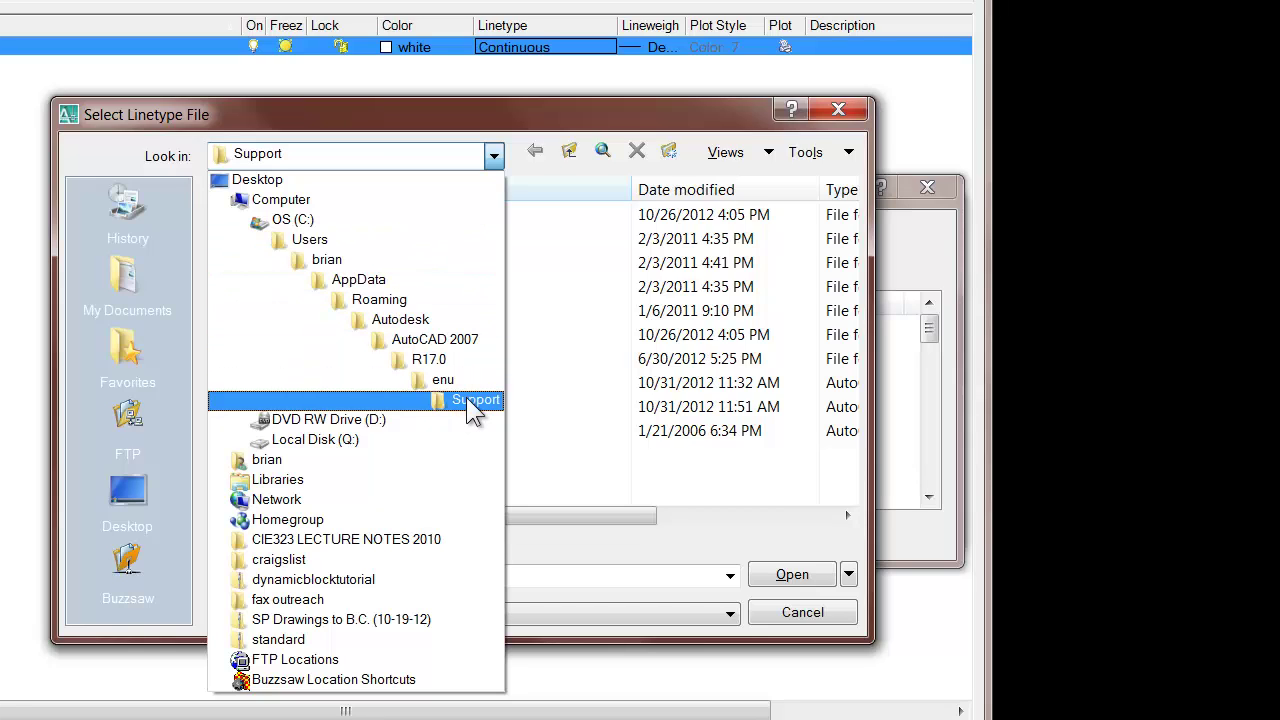
key(Down)
key(Down)
key(Down)
key(Down)
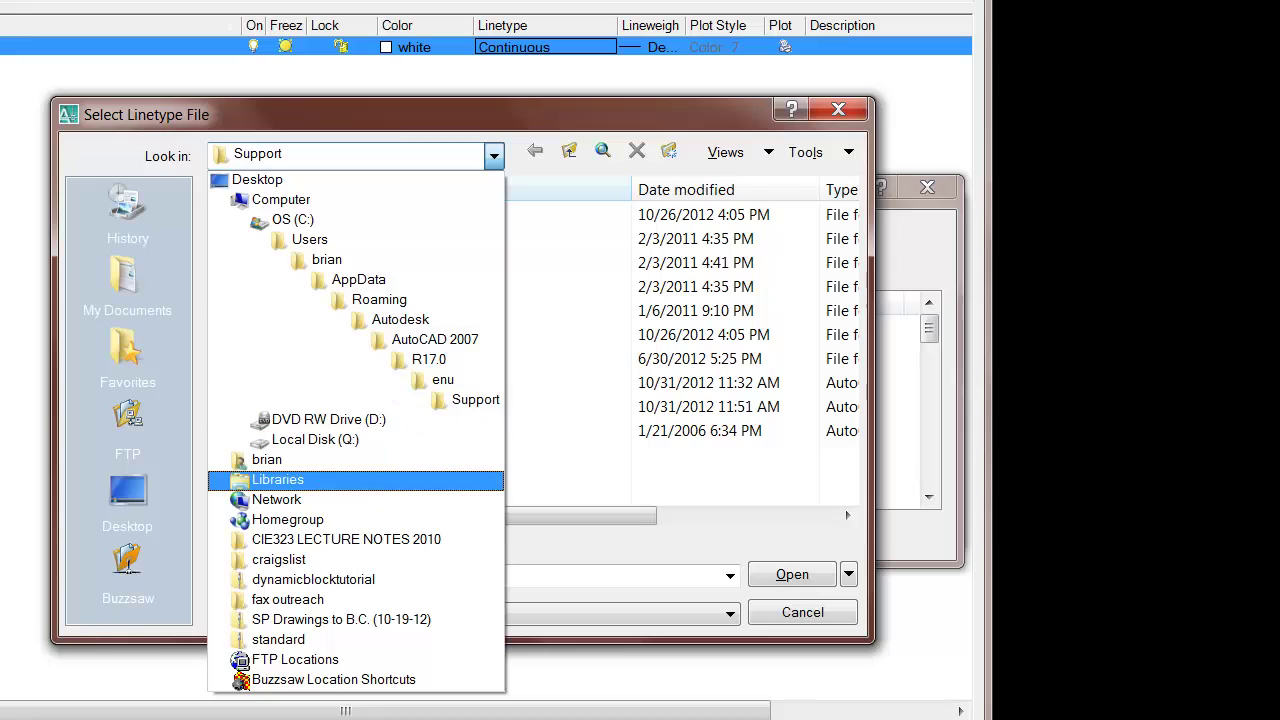
key(Escape)
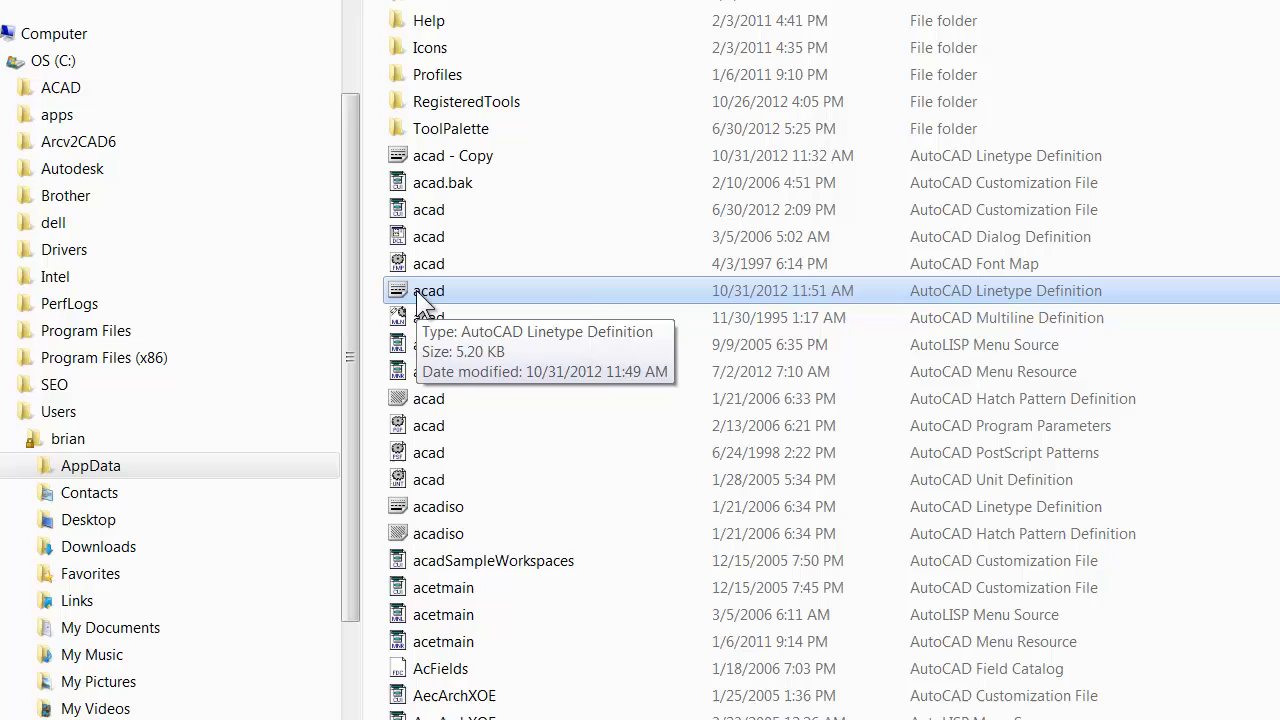
Step: Select the acad linetype definition file beside its 'acad - Copy' backup and show its context menu
right_click(297, 326)
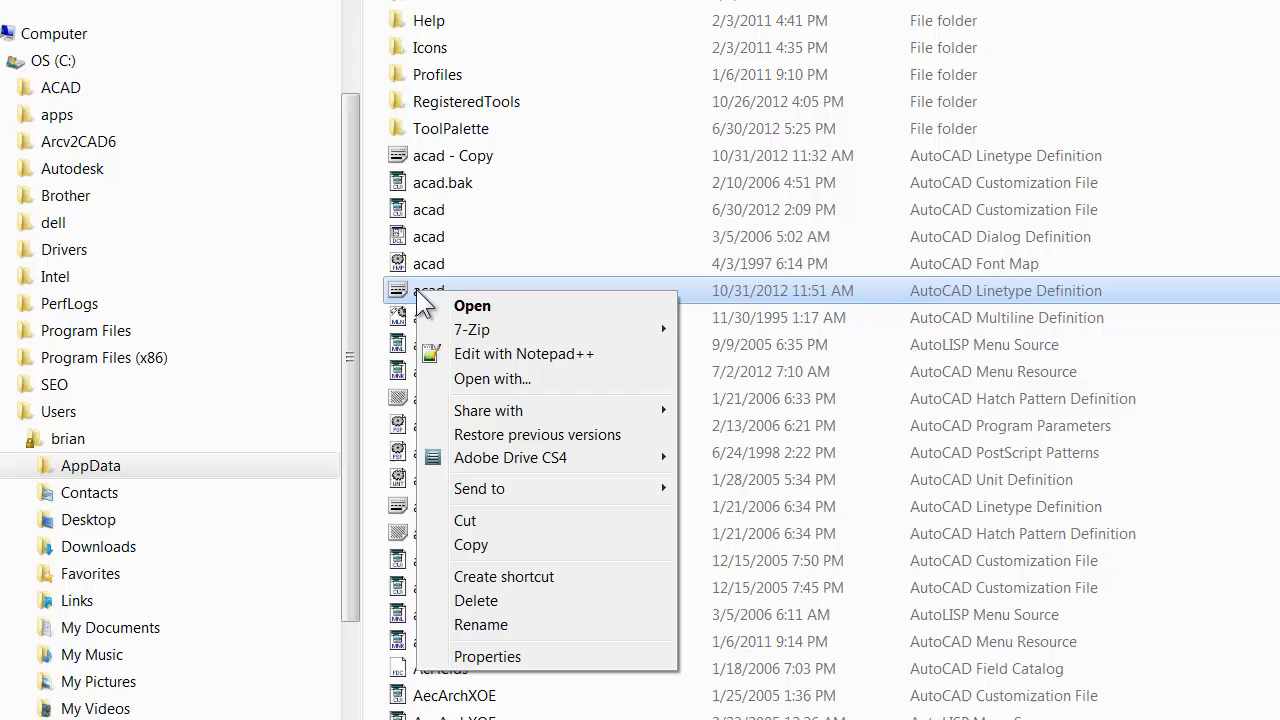
click(447, 160)
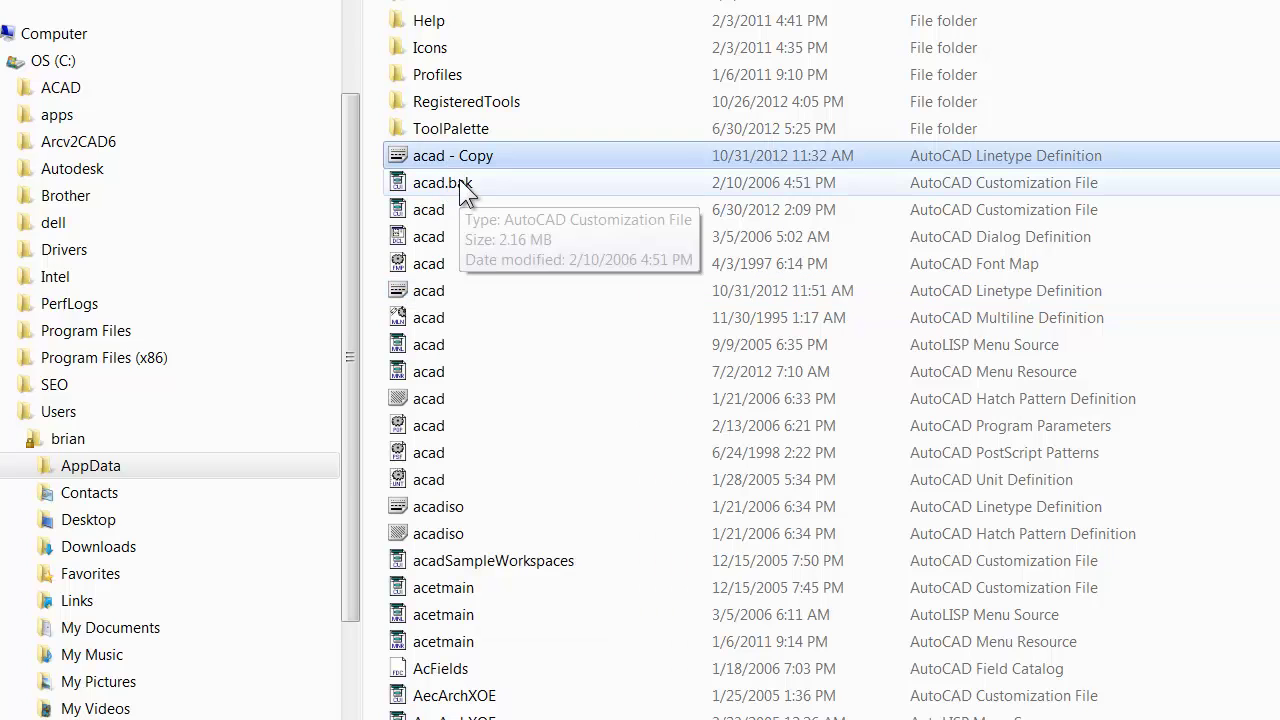
click(420, 294)
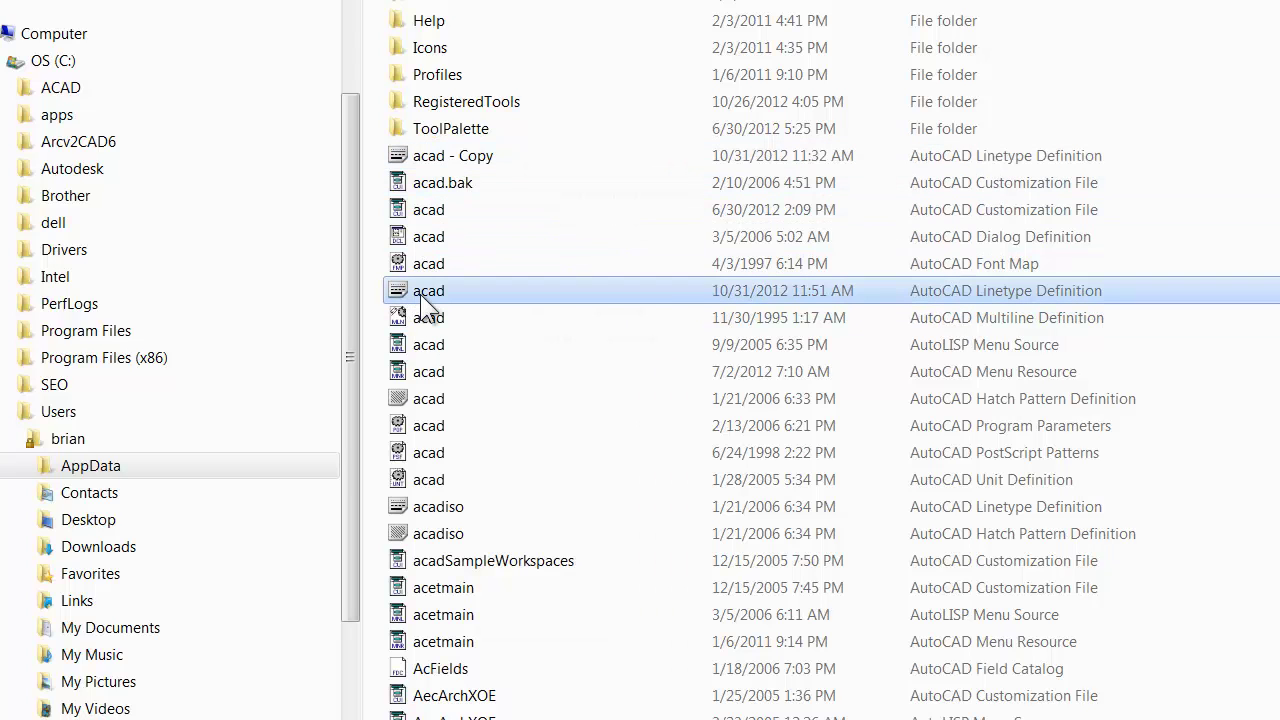
right_click(420, 294)
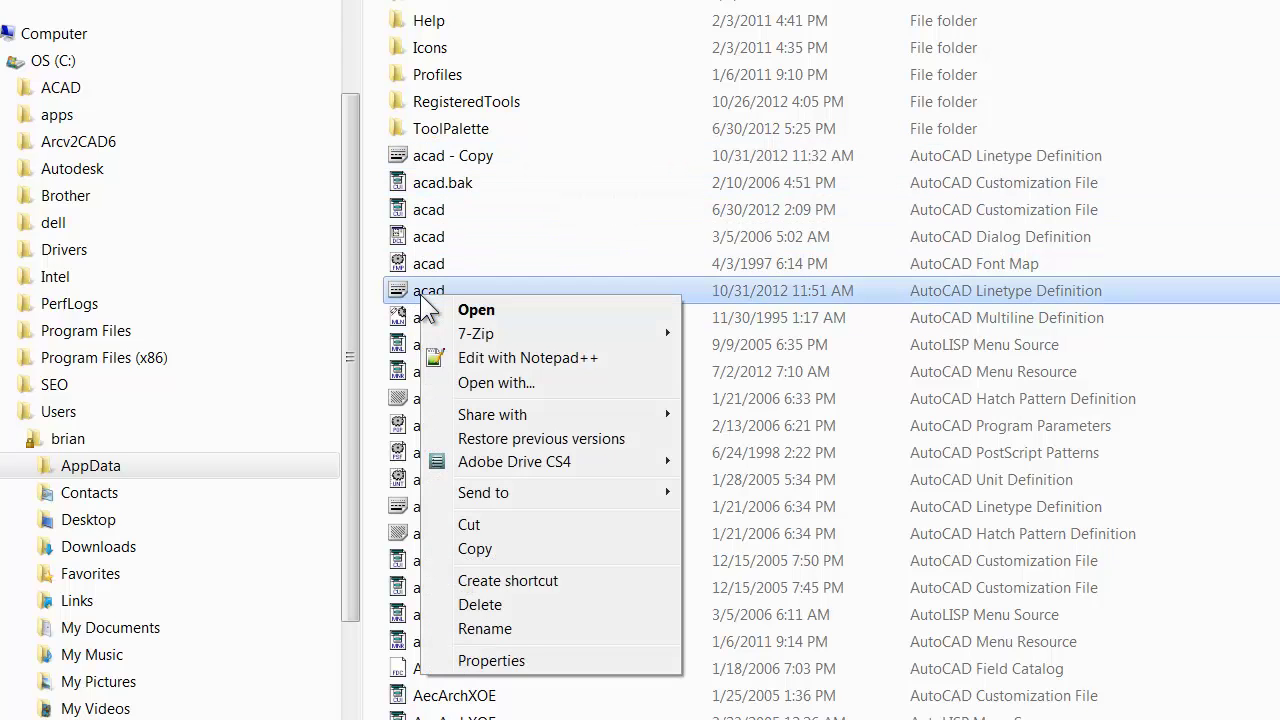
Step: Edit acad.lin with Notepad++ and select the *BORDER definition on lines 11–12
click(550, 358)
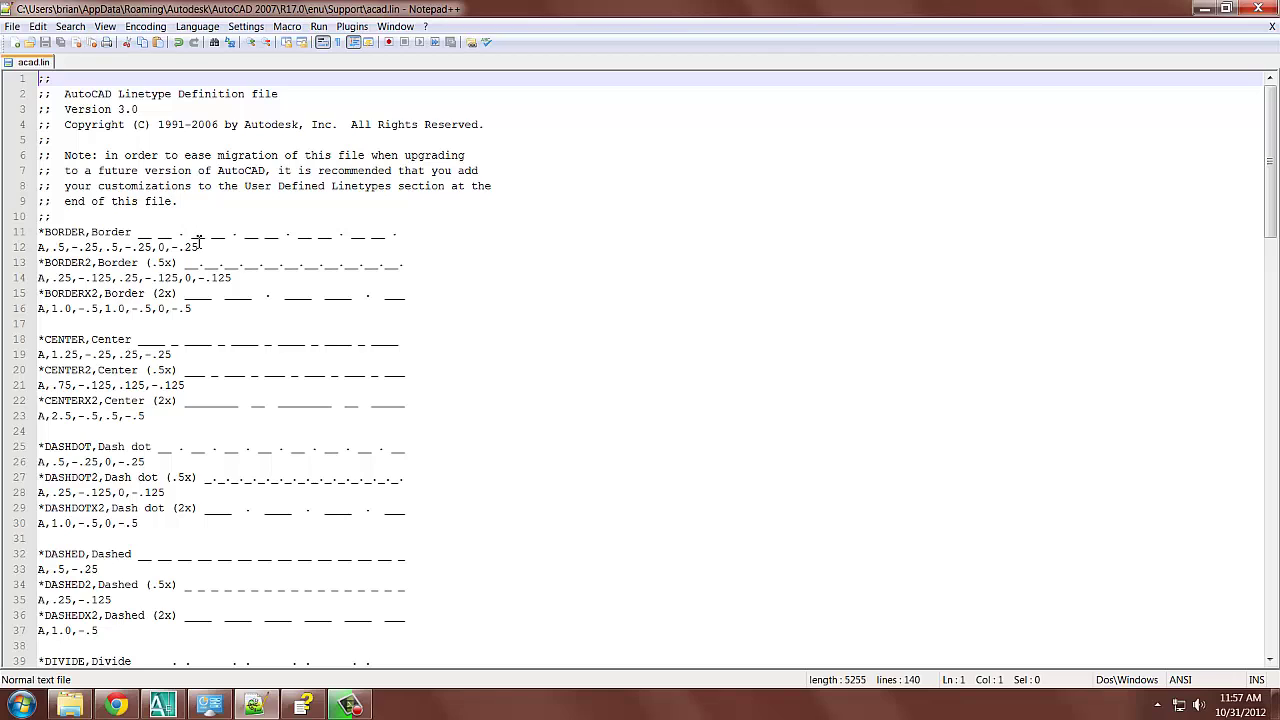
drag(199, 246, 38, 232)
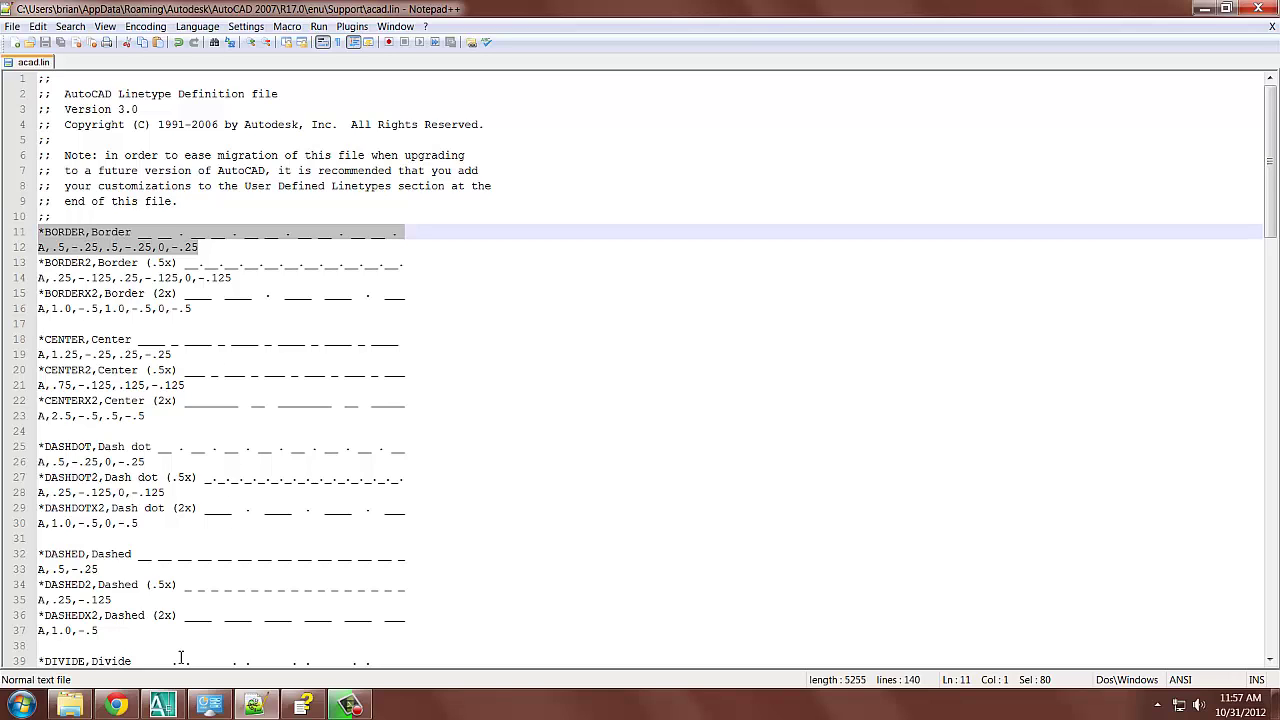
Step: Cancel the linetype dialogs and Layer Properties Manager, then open help with F1
click(172, 712)
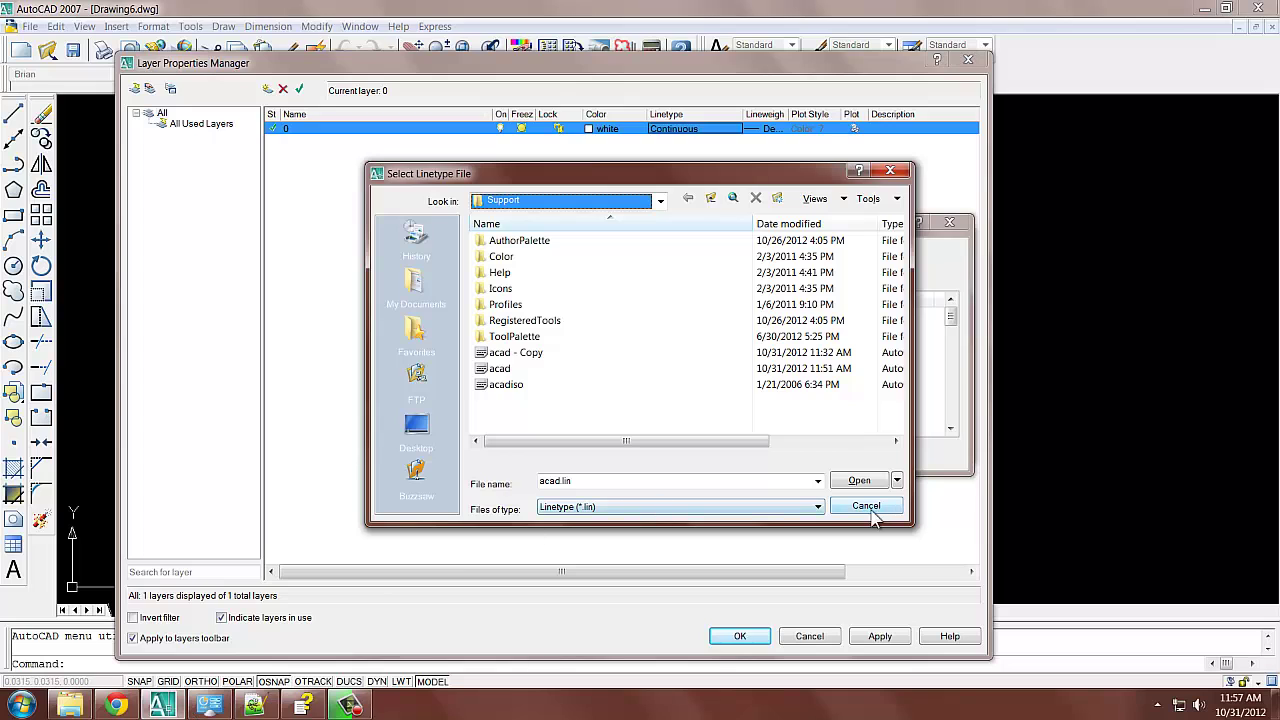
click(864, 502)
click(779, 457)
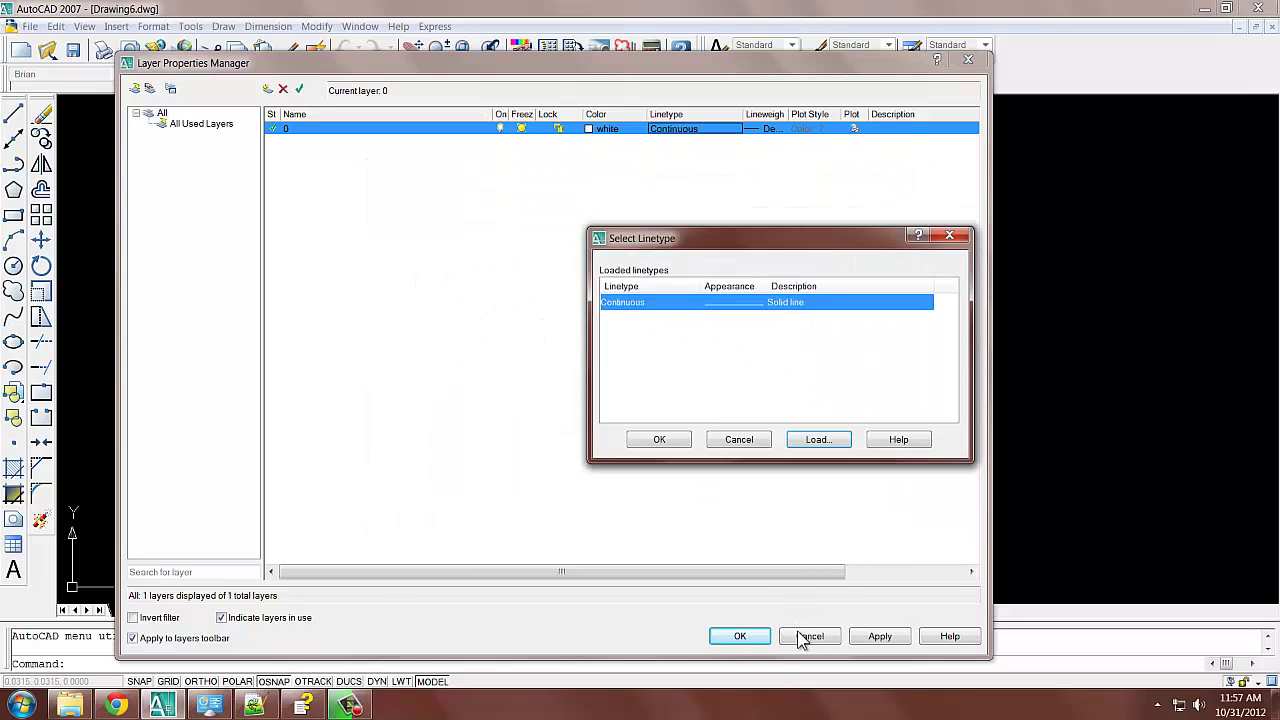
click(739, 442)
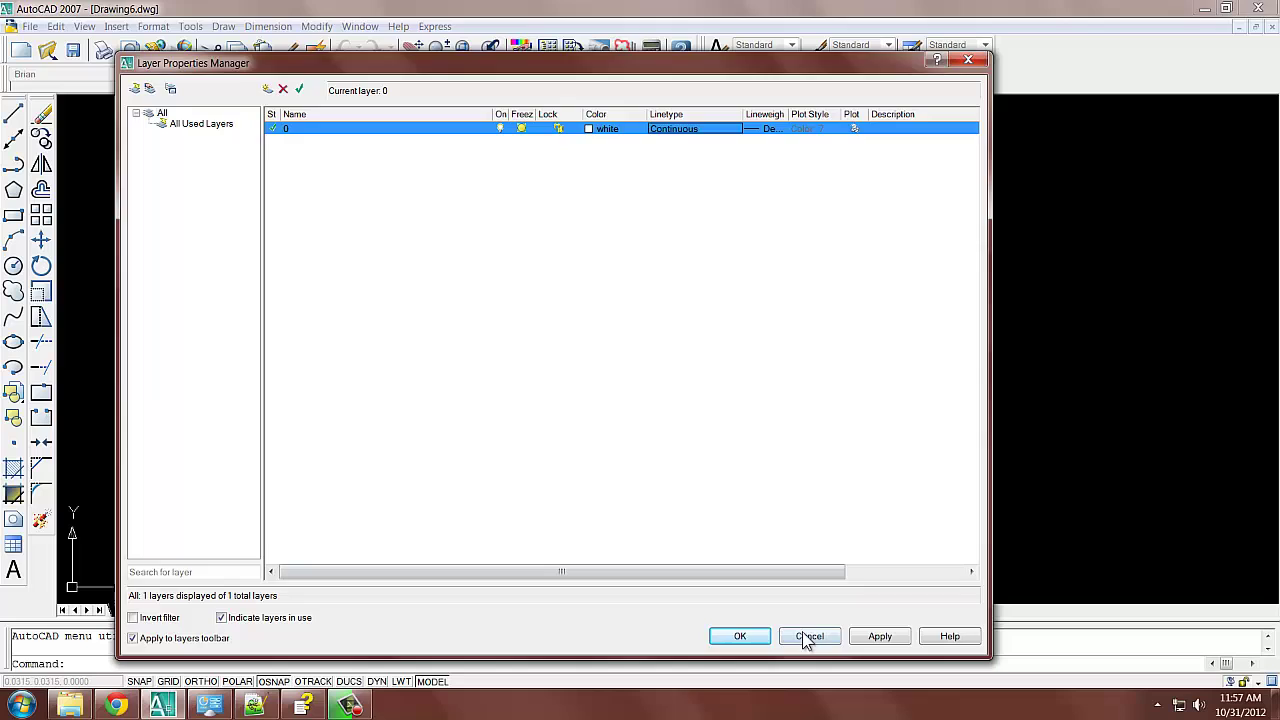
click(809, 636)
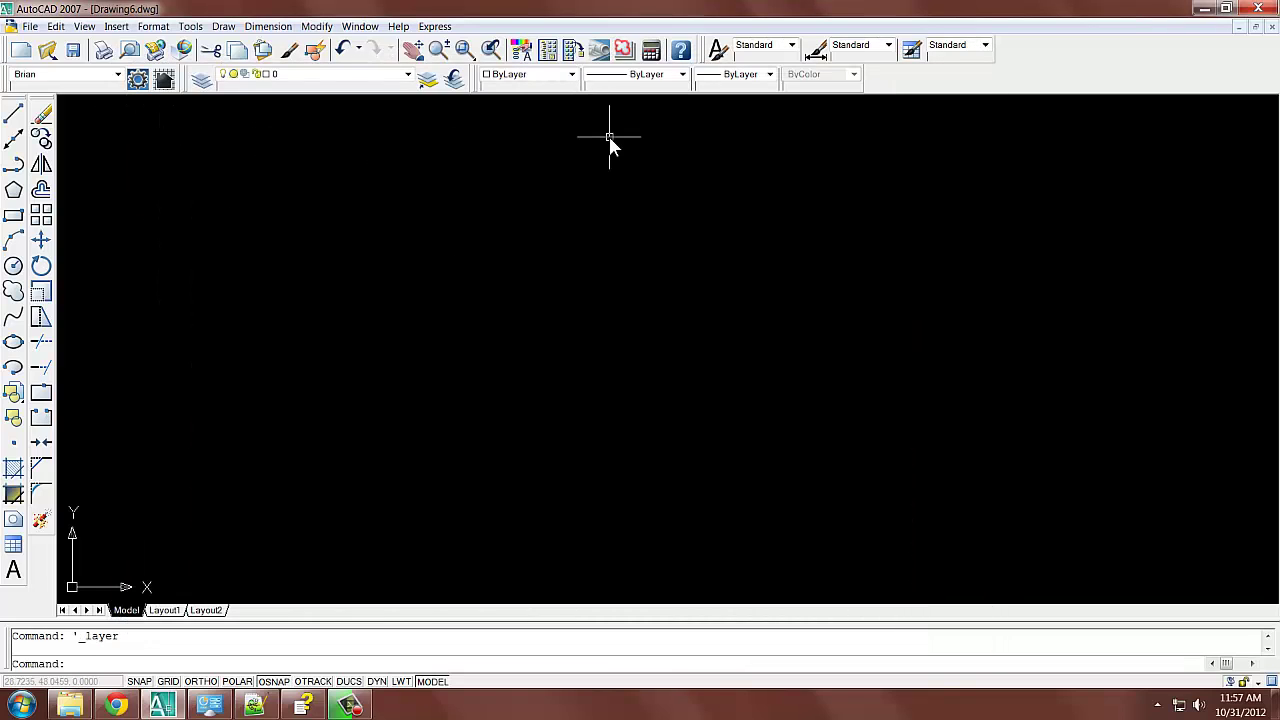
key(F1)
click(735, 392)
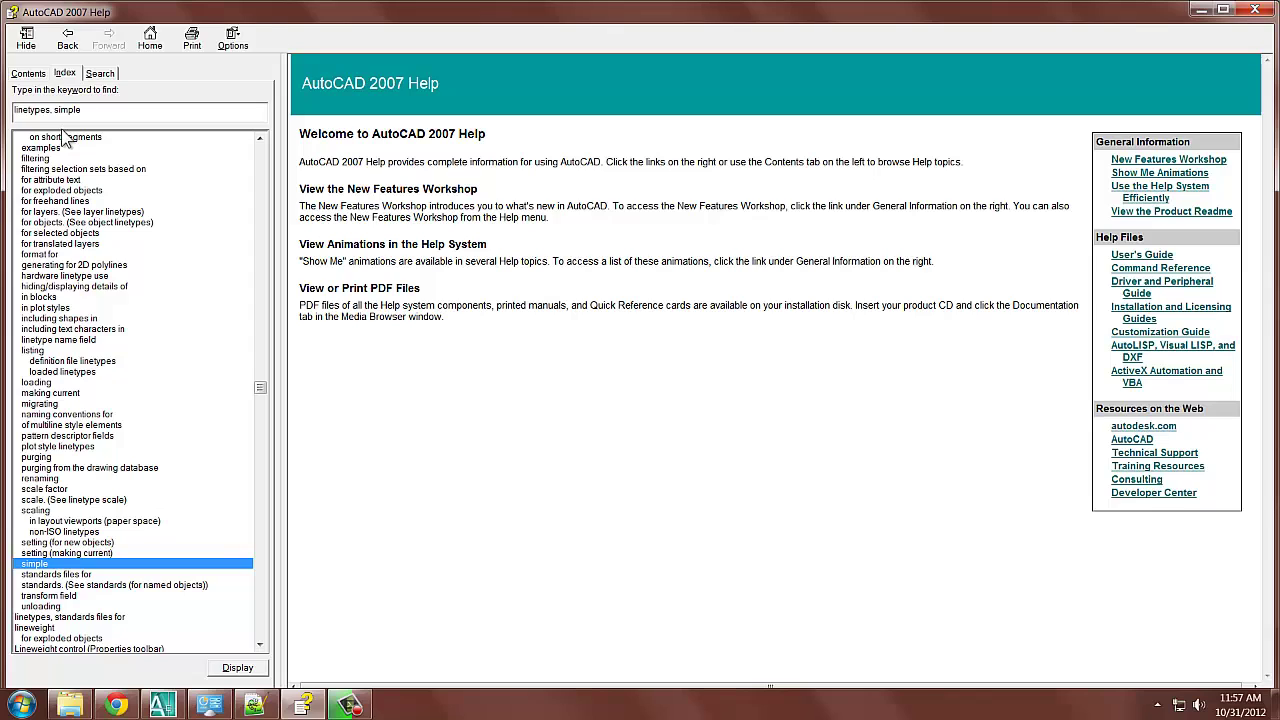
Step: Open the Simple Custom Linetypes topic, shrink Notepad++, and highlight the three pattern descriptor rules
double_click(35, 569)
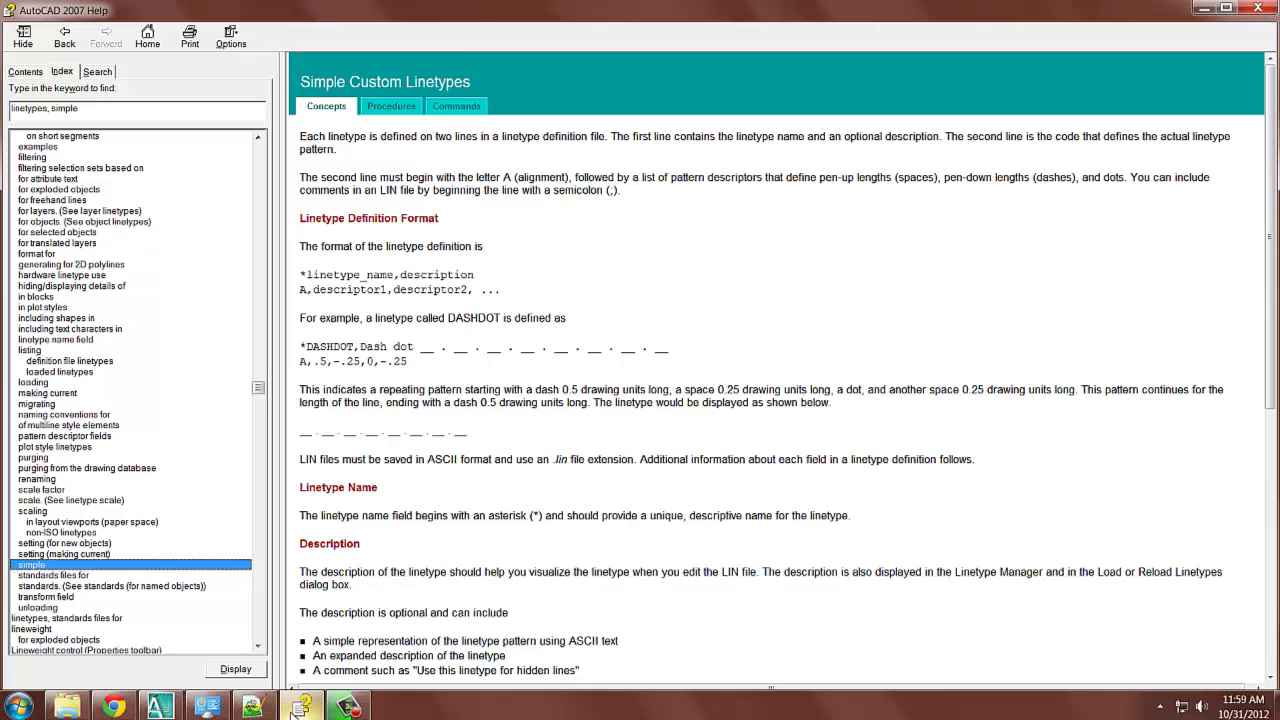
click(252, 707)
click(1228, 8)
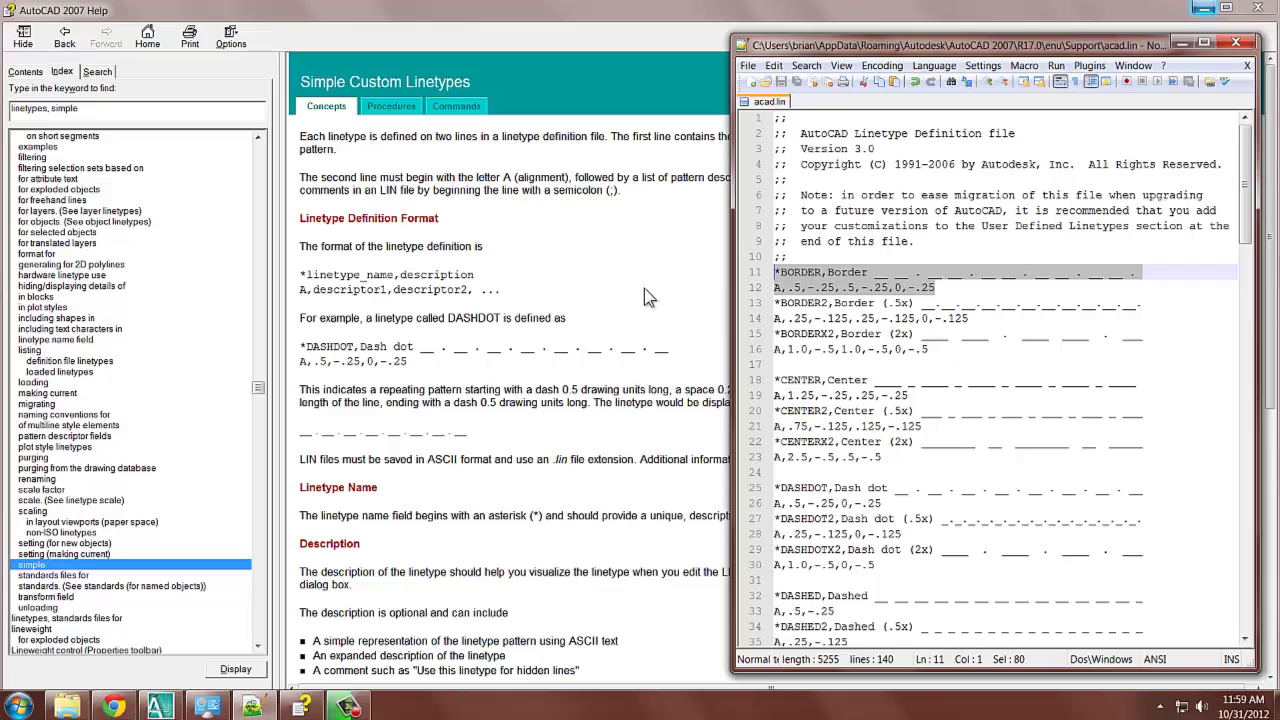
click(585, 300)
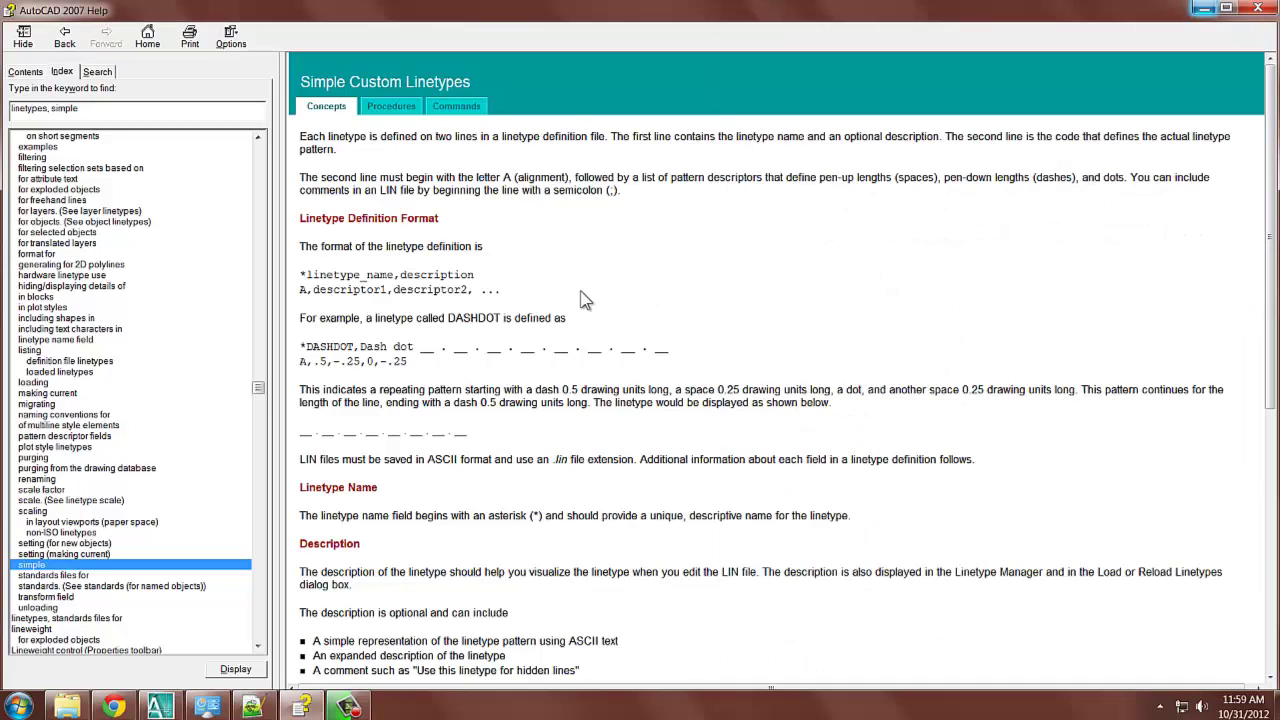
scroll(585, 300, down, 10)
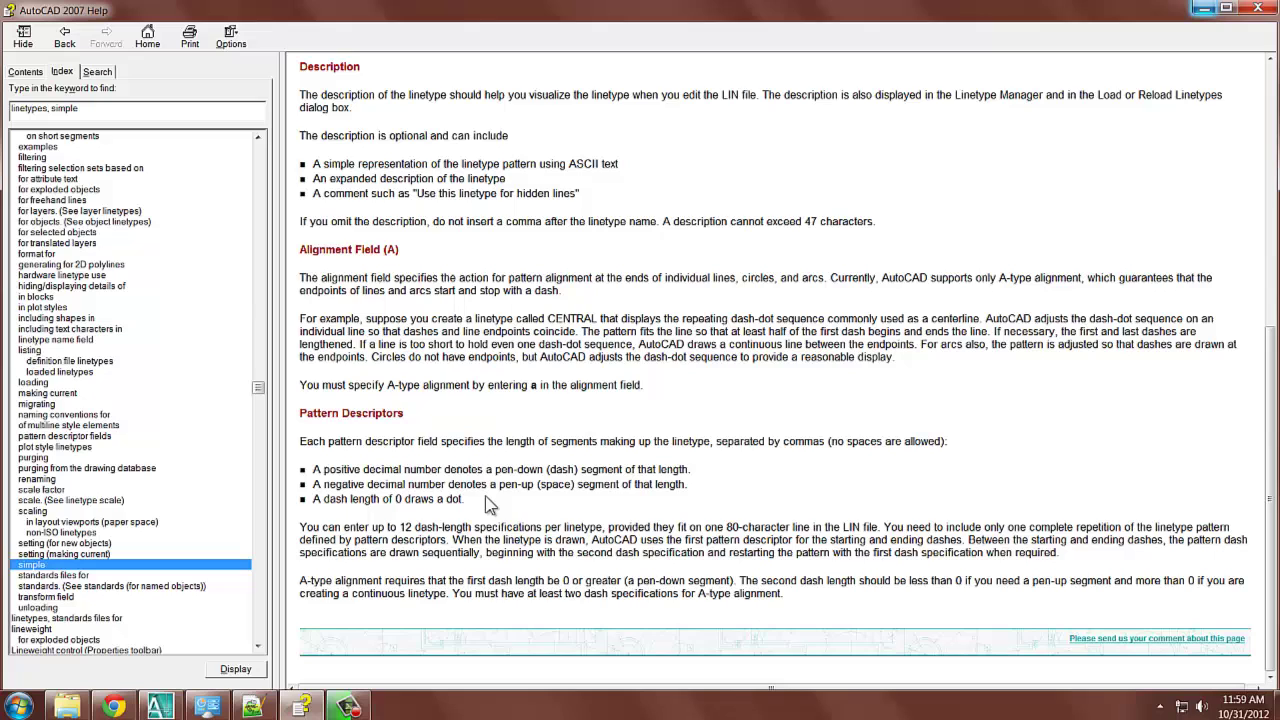
drag(485, 497, 312, 469)
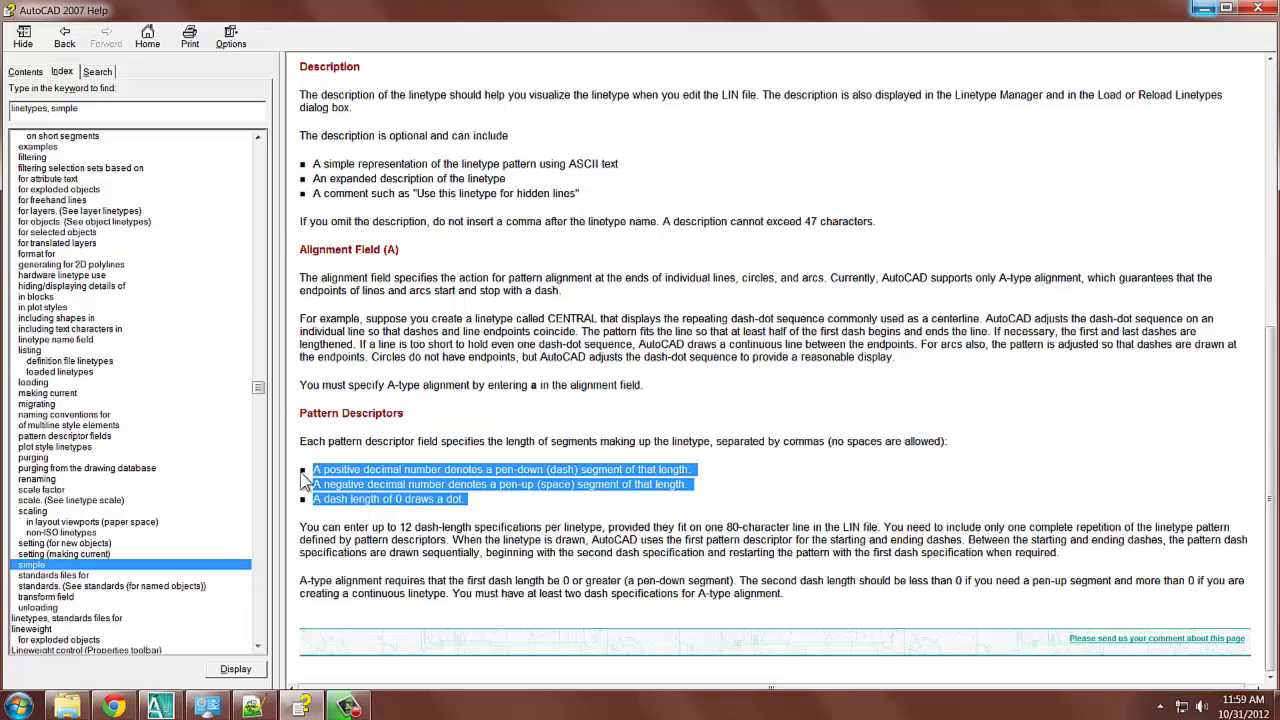
Step: Bring the Notepad++ window with acad.lin back in front of the help page
click(252, 707)
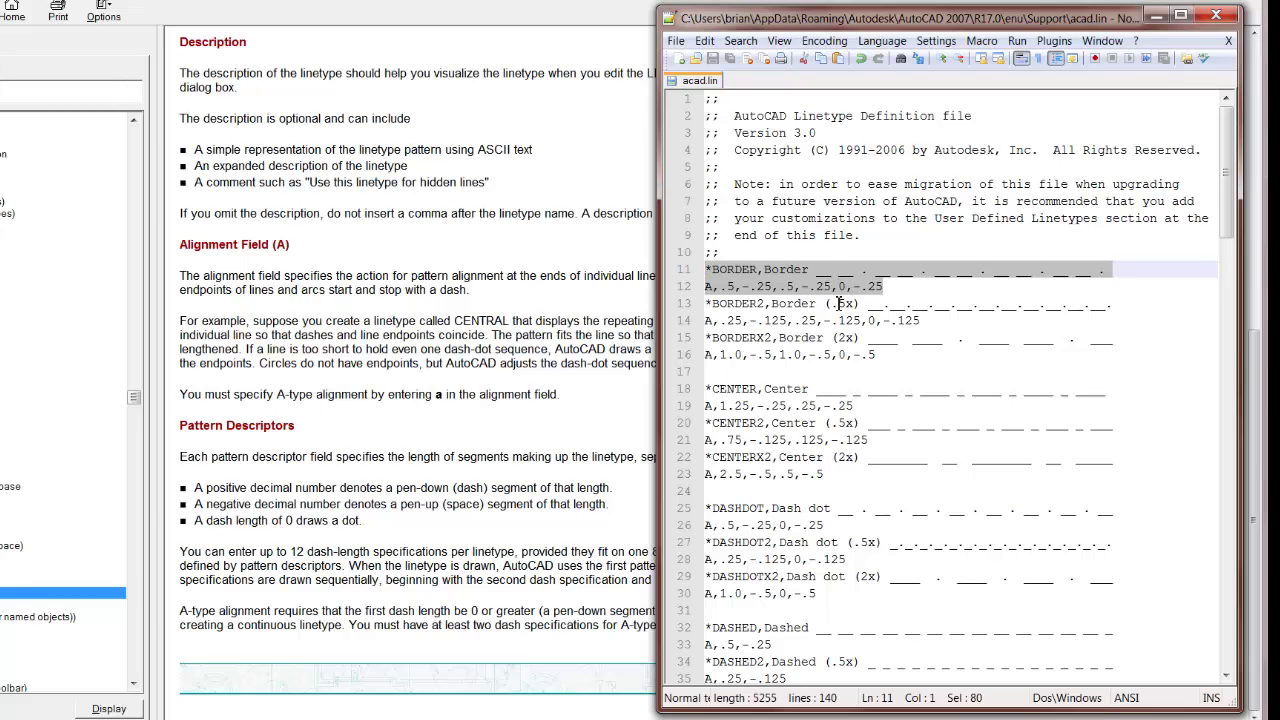
Step: Paste the BORDER definition at line 137 under User Defined Linetypes, with a blank line above
scroll(838, 303, down, 20)
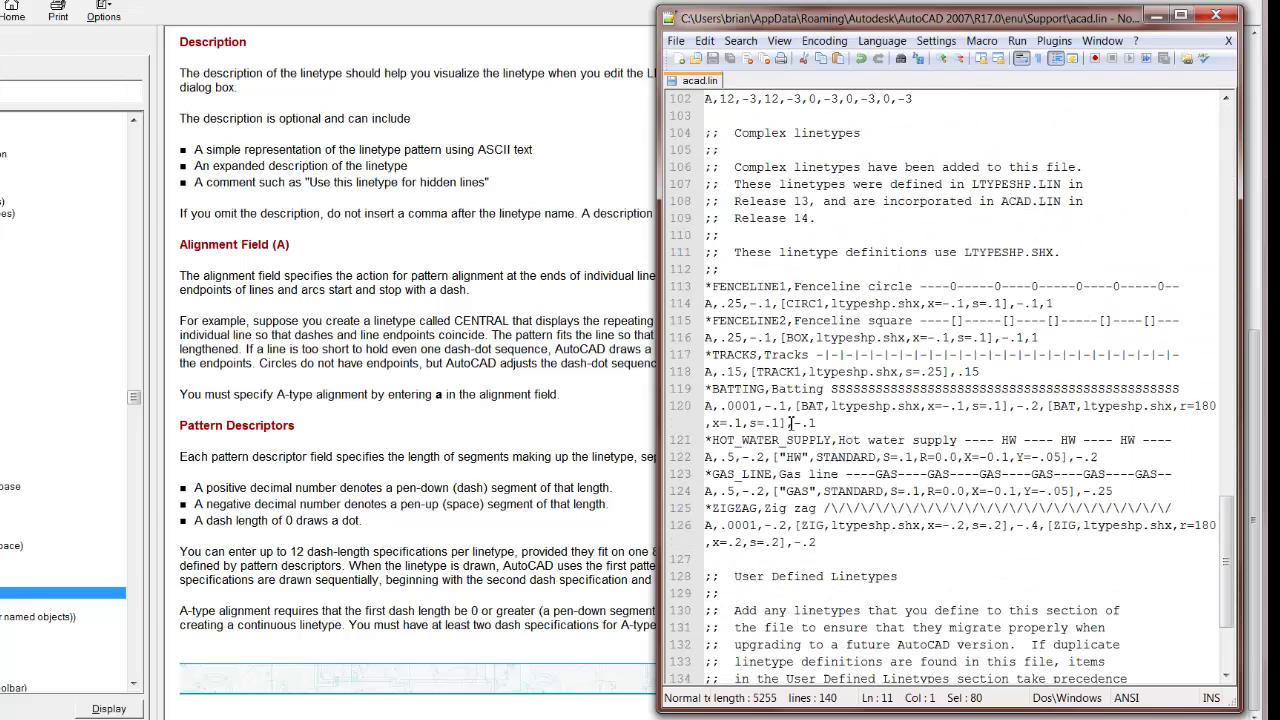
scroll(791, 423, down, 3)
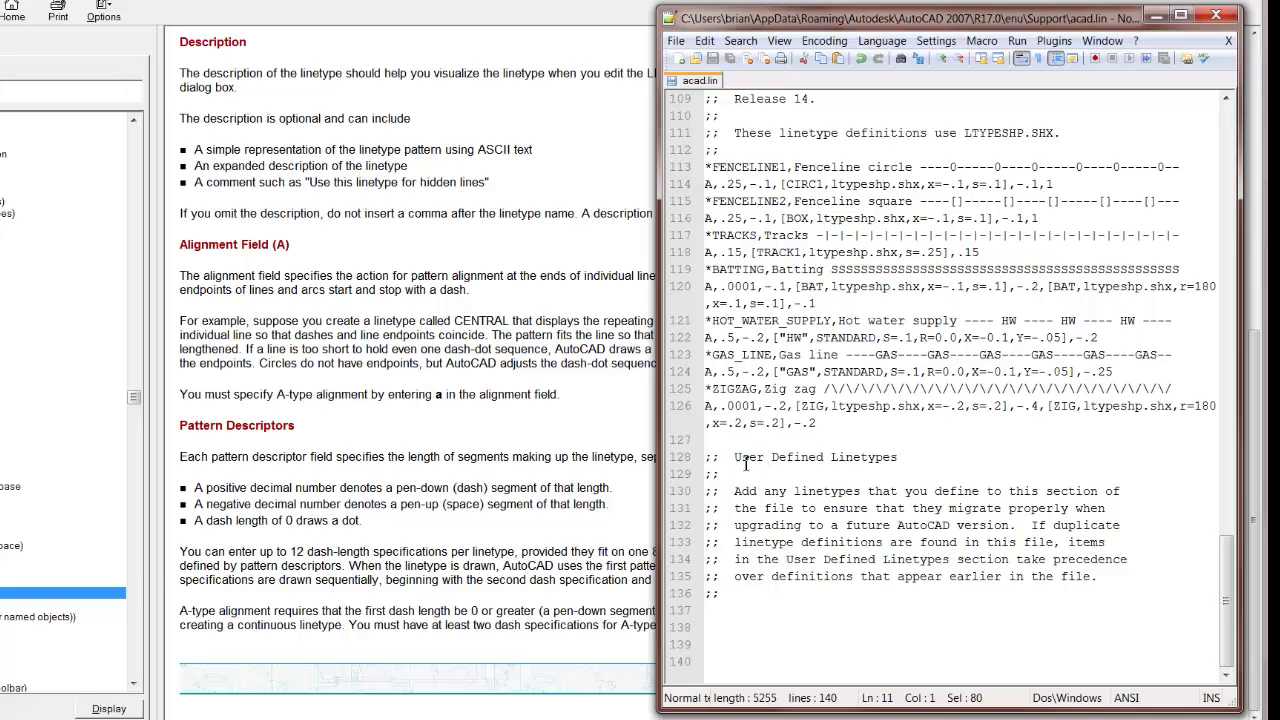
click(772, 608)
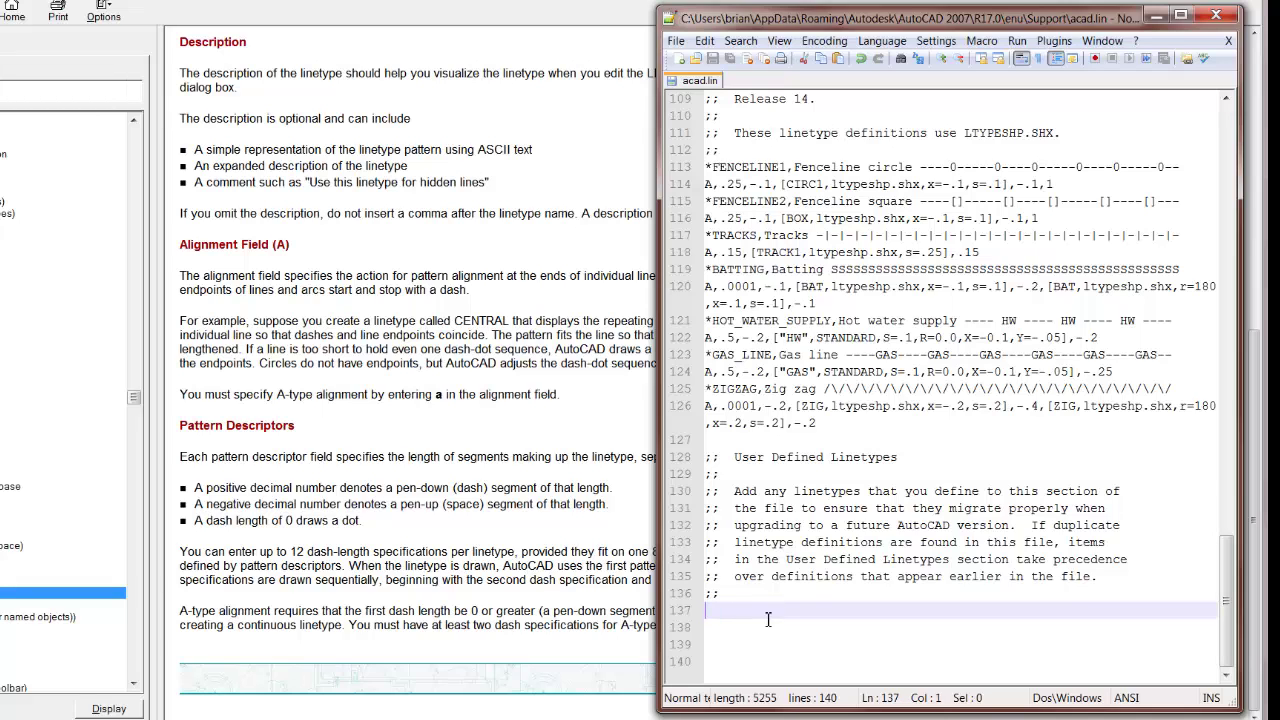
text(*BORDER,Border __ __ . __ __ . __ __ . __ __ . __ __ . A,.5,-.25,.5,-.25,0,-.25)
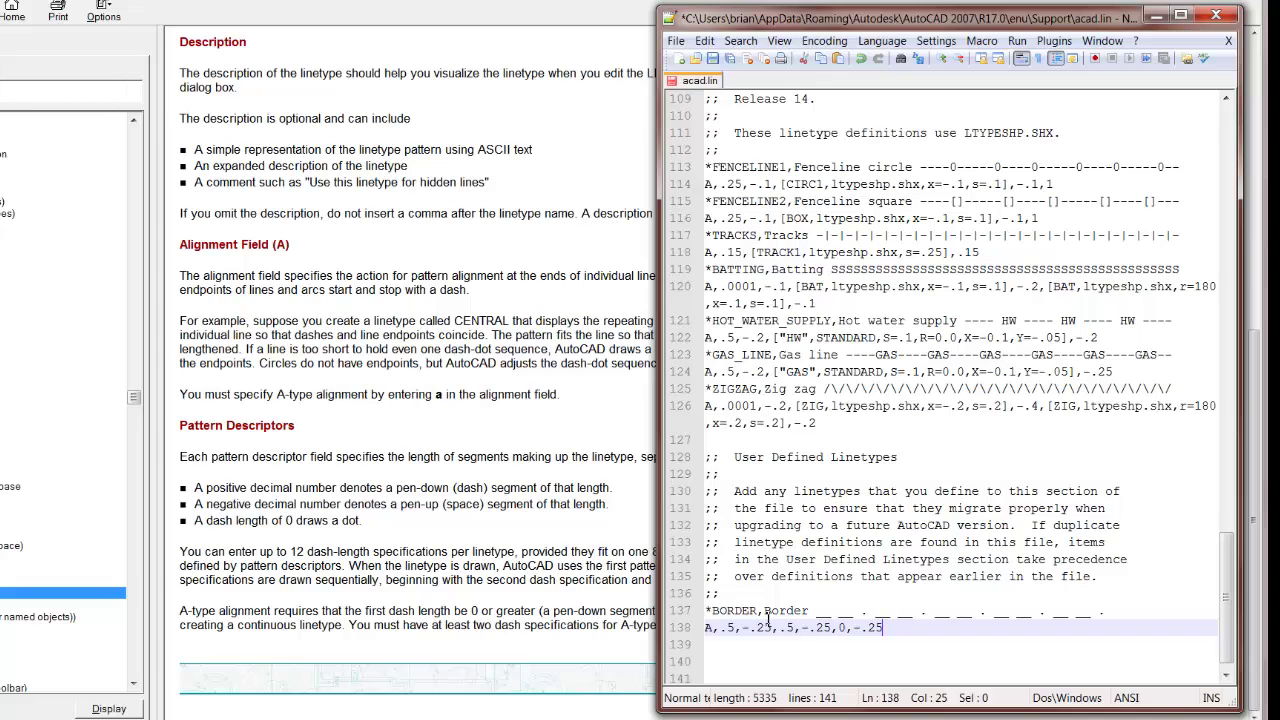
drag(740, 594, 697, 600)
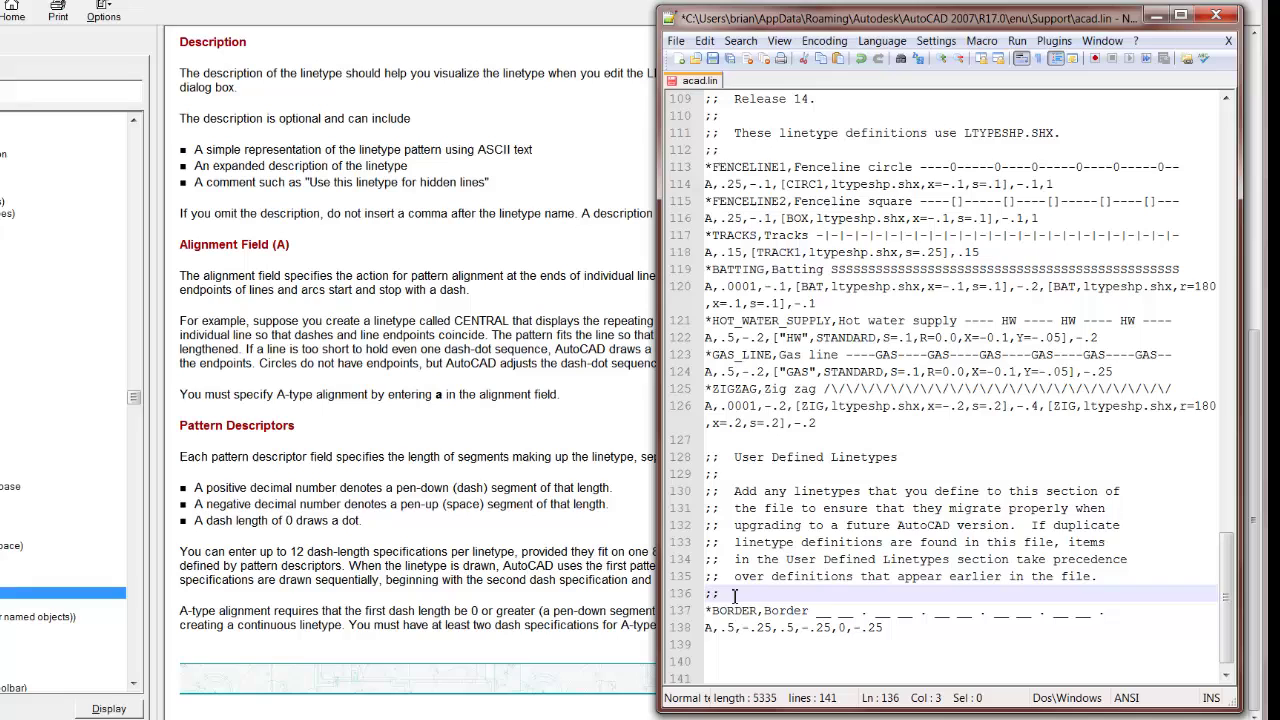
key(Return)
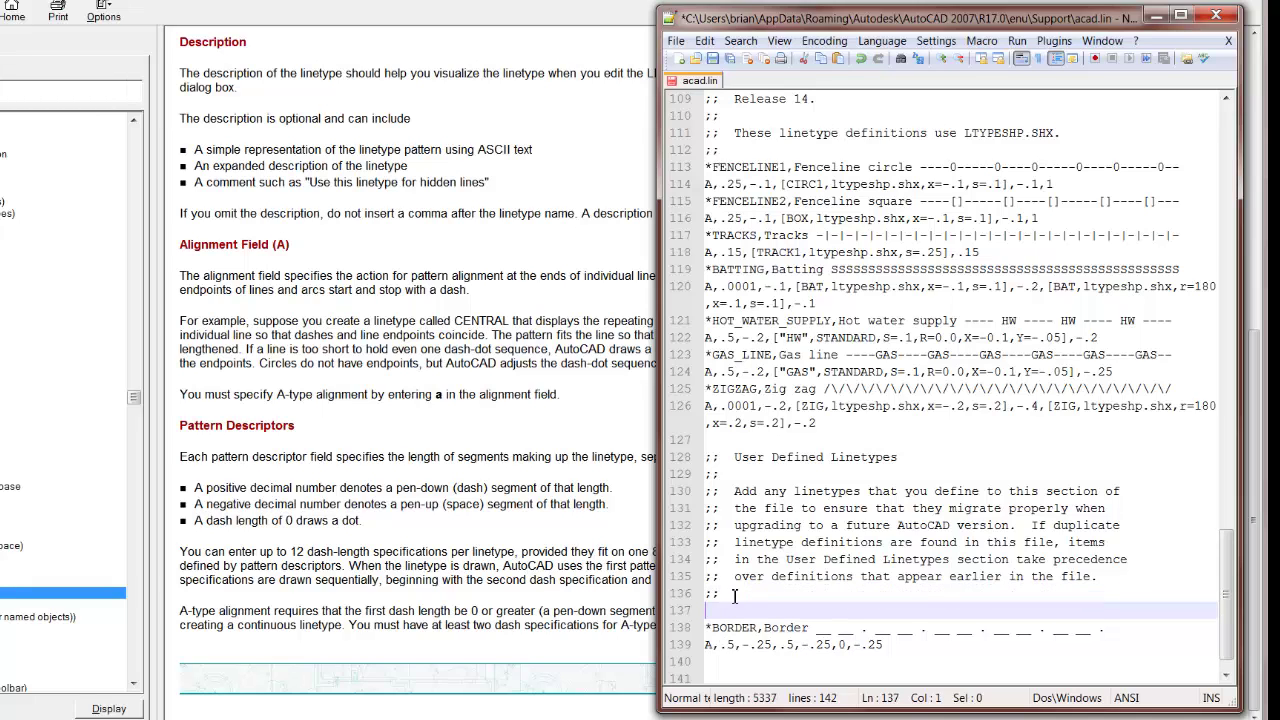
Step: Add the comment ';; Video tut linetype.' and trim the pattern to start A,5,-5
text(;;  Video tut linetype.)
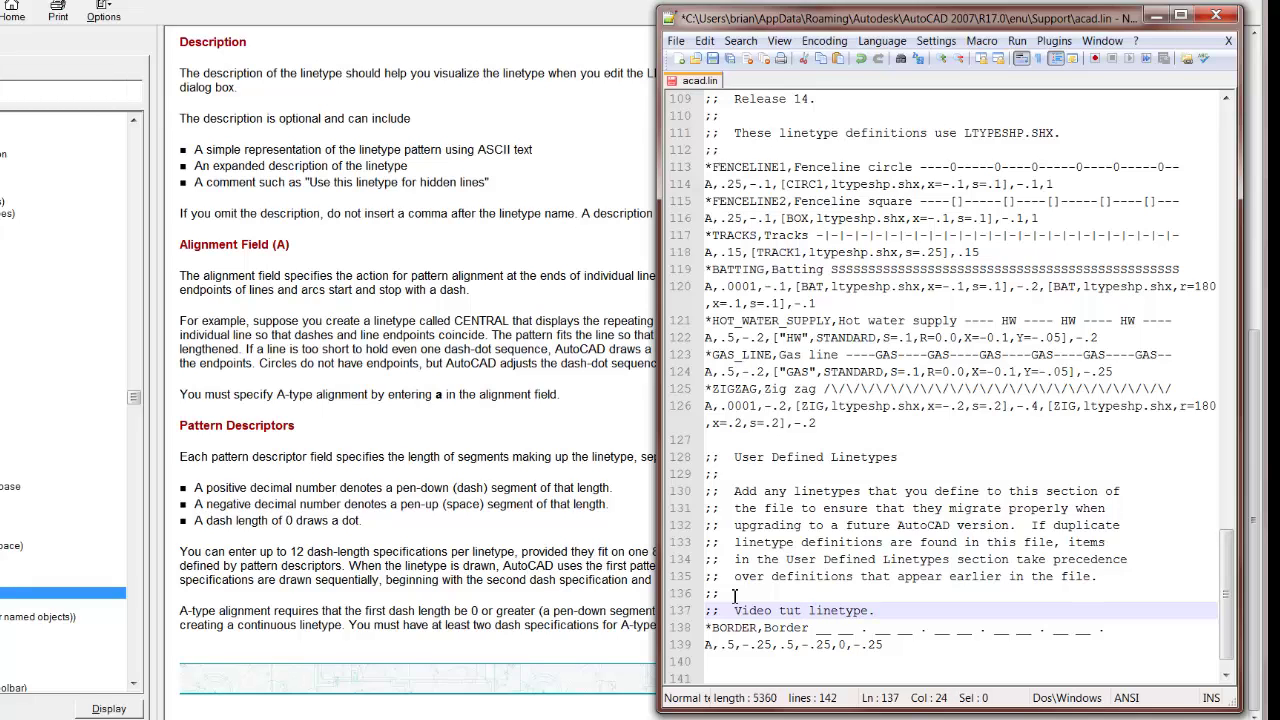
click(720, 645)
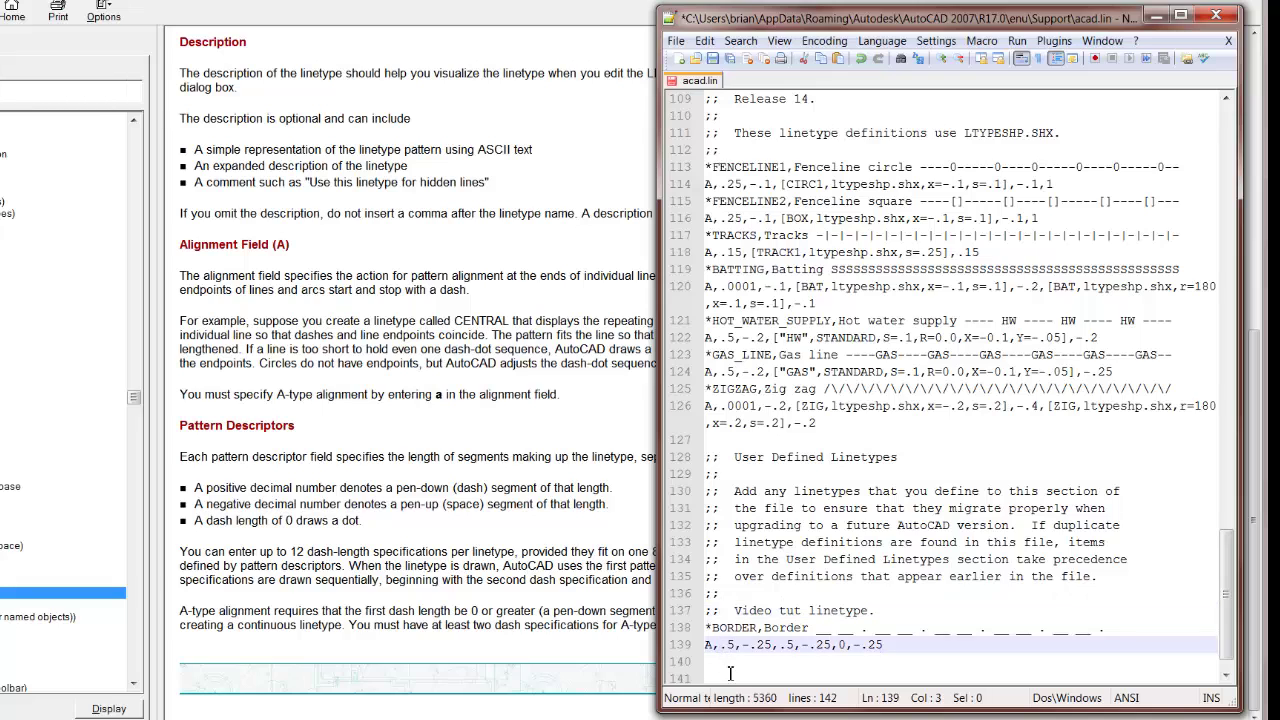
key(Delete)
click(745, 645)
key(Delete)
key(Delete)
Step: Rewrite the copied pattern to A,10,-5,5,-5,0,-5,10 and save acad.lin
click(763, 645)
key(BackSpace)
click(782, 648)
key(Delete)
key(Delete)
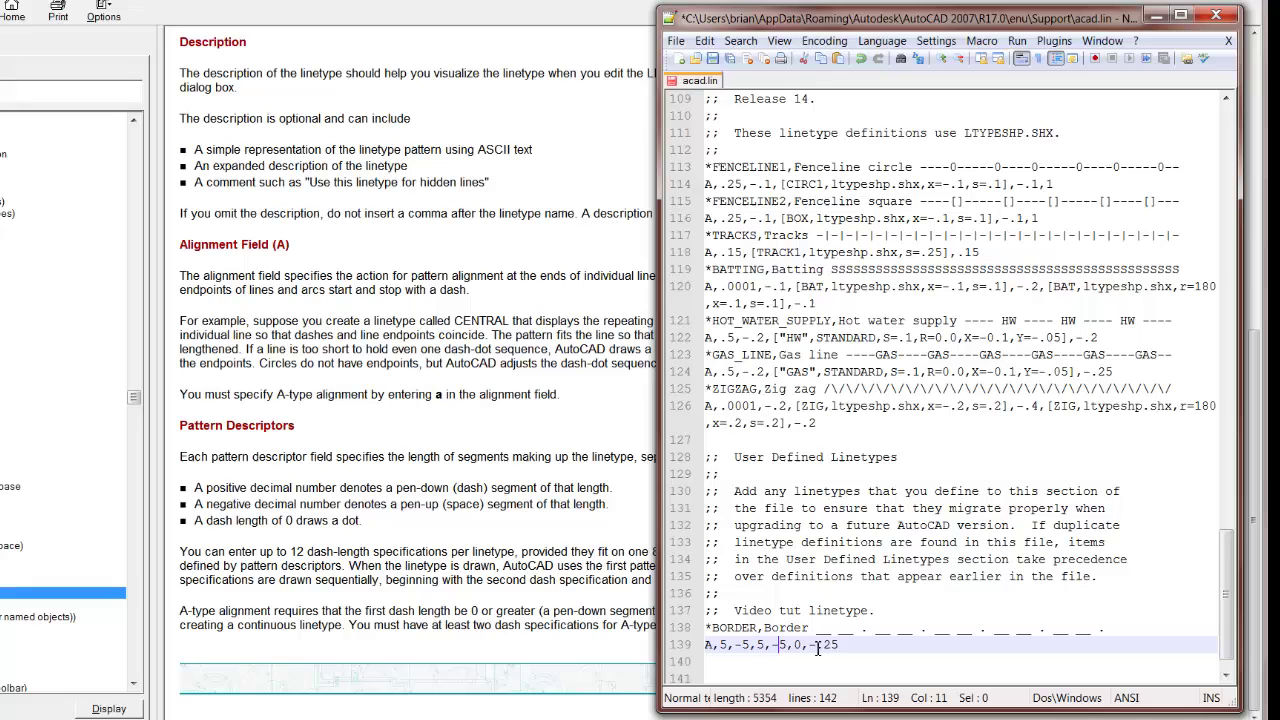
click(820, 645)
key(Delete)
key(Delete)
double_click(727, 645)
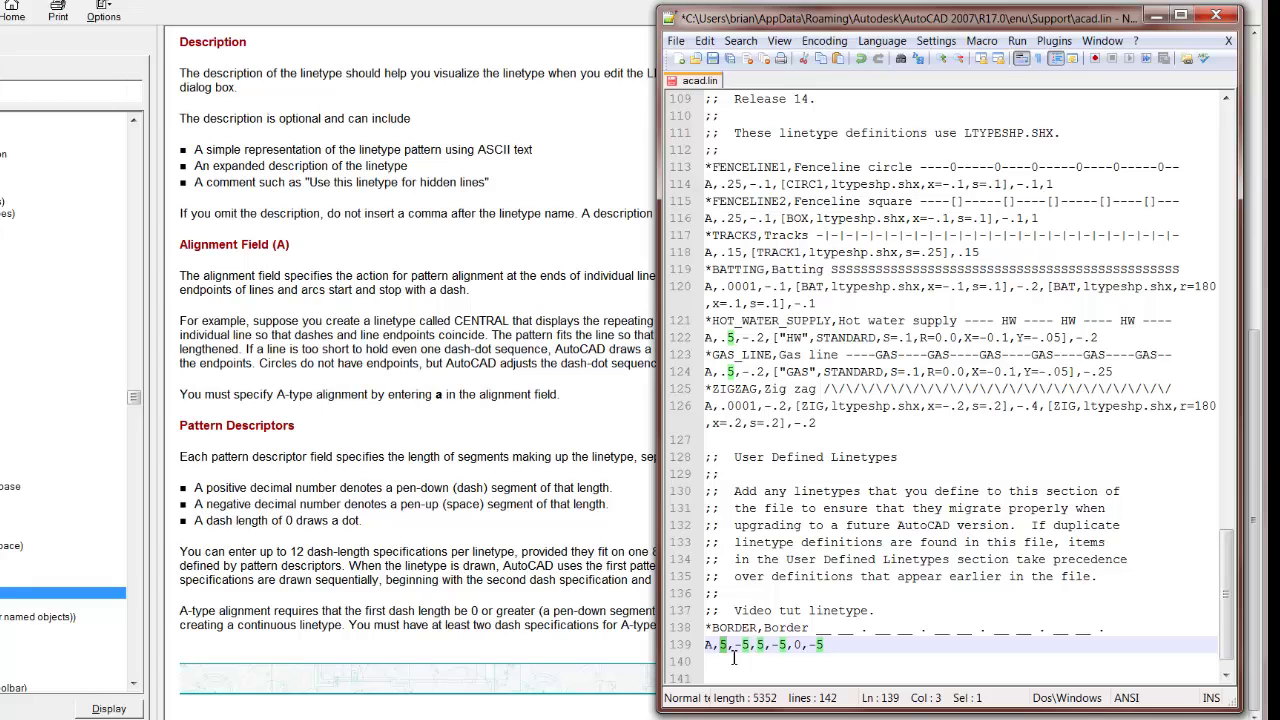
text(10)
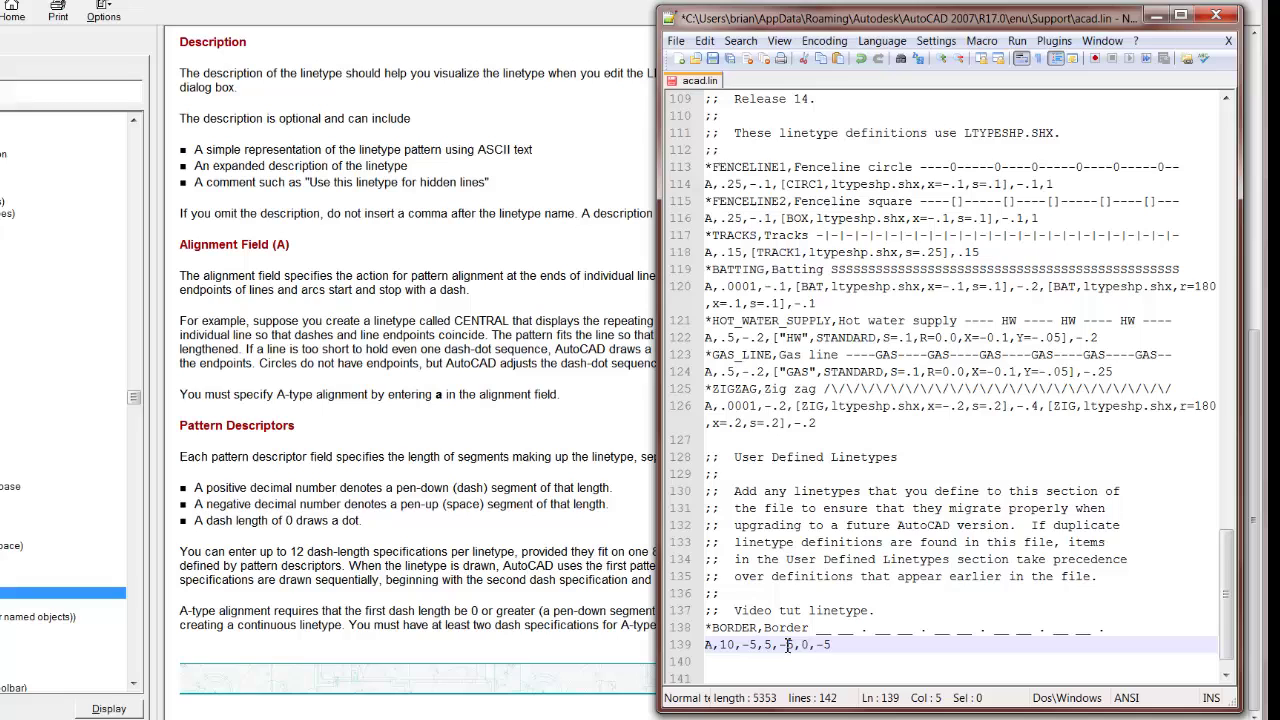
drag(745, 647, 719, 647)
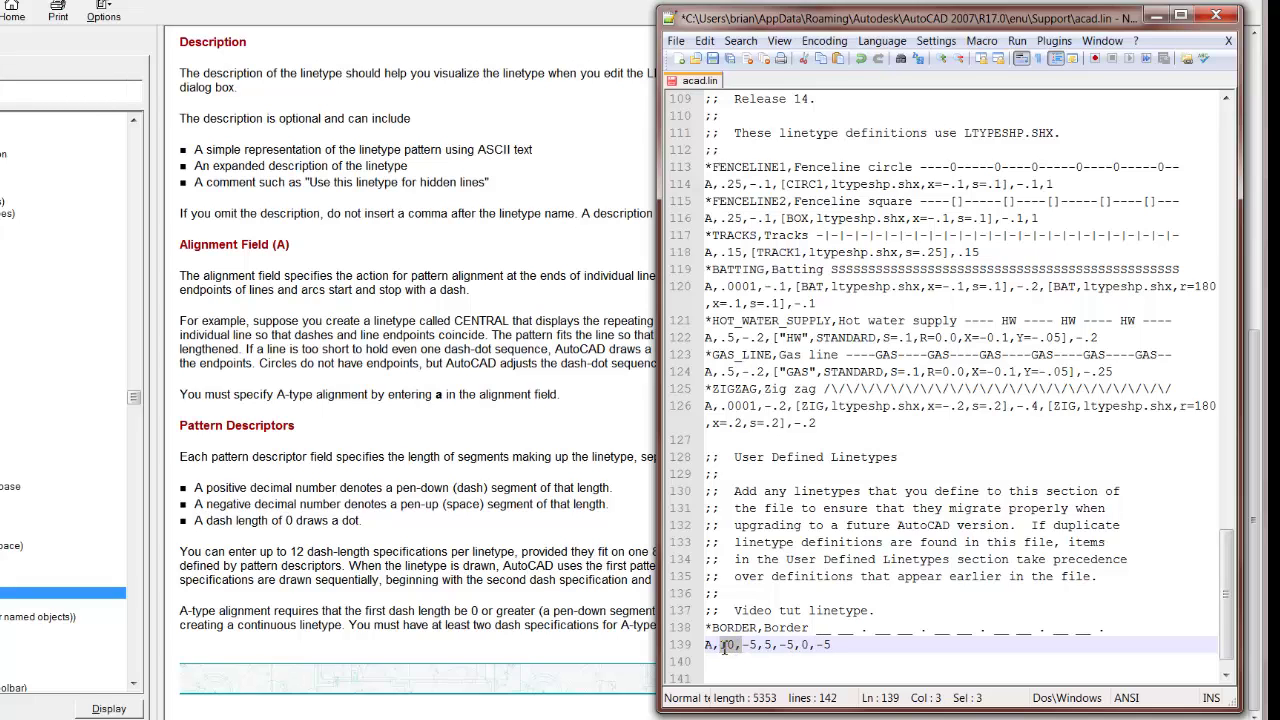
click(855, 645)
text(,)
key(BackSpace)
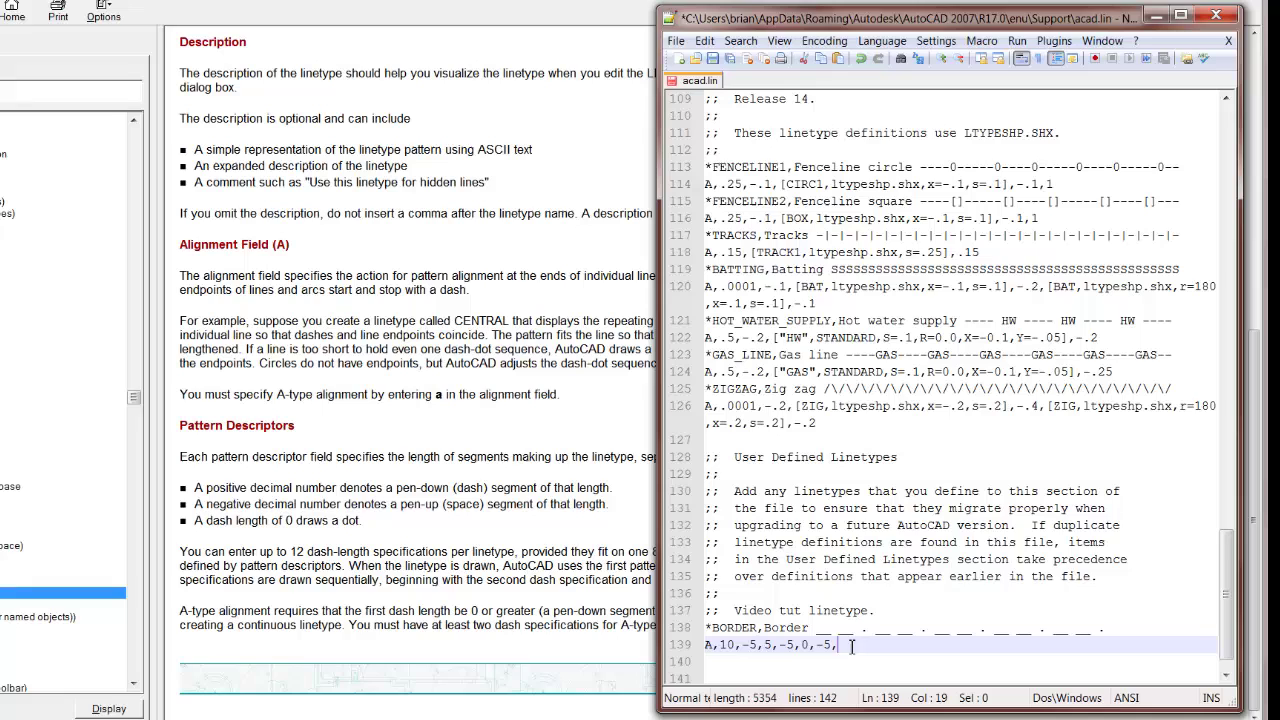
text(10)
key(ctrl+s)
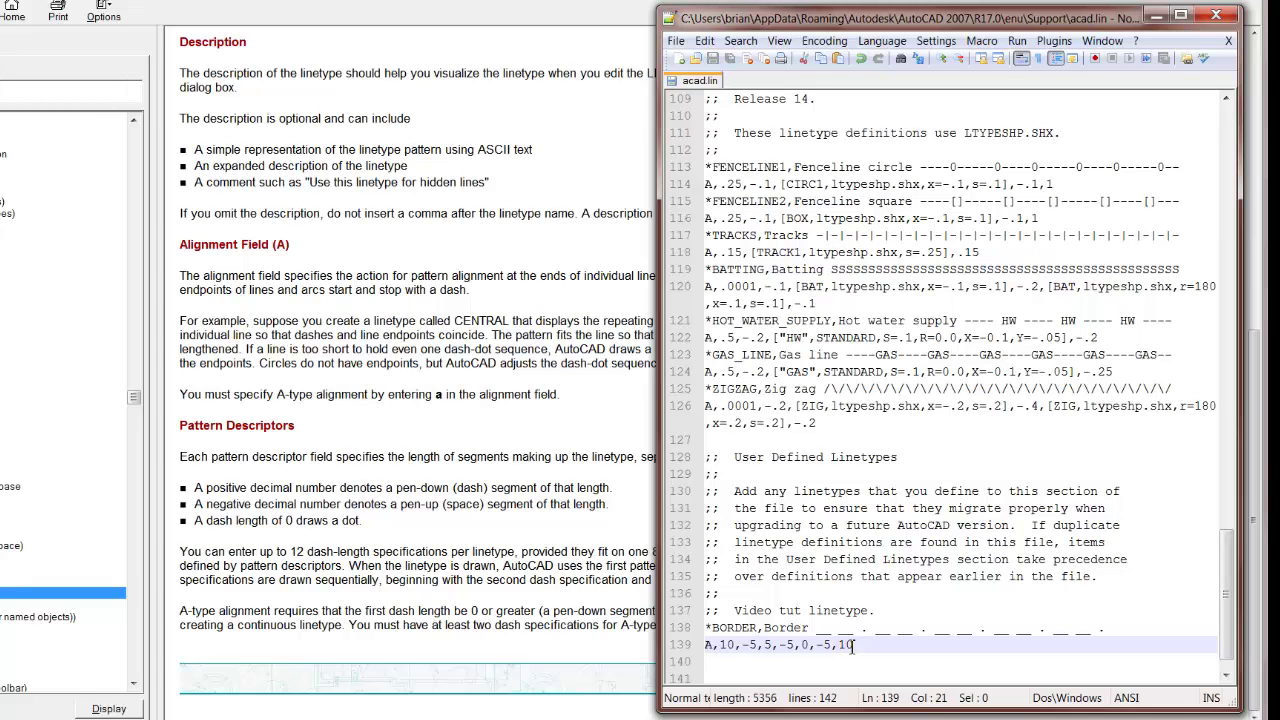
Step: Rename the copied linetype to *BMC.BORDER and save the file
click(711, 628)
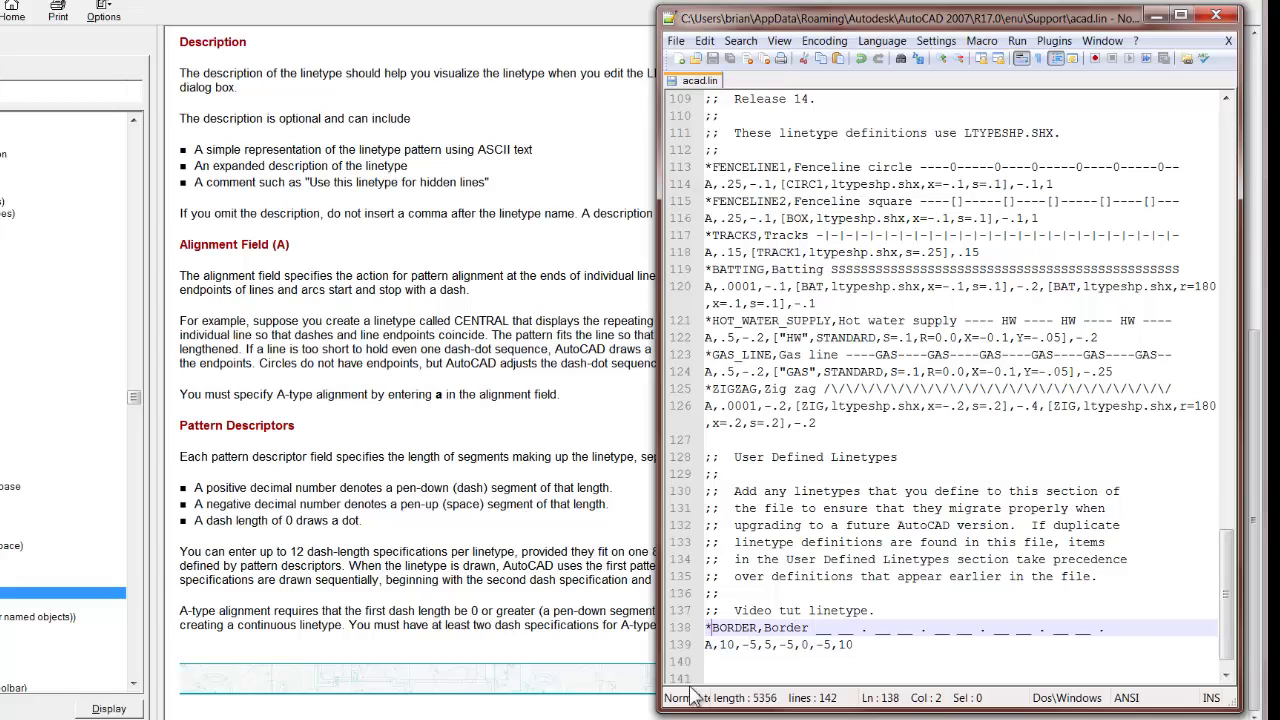
text(BMC.)
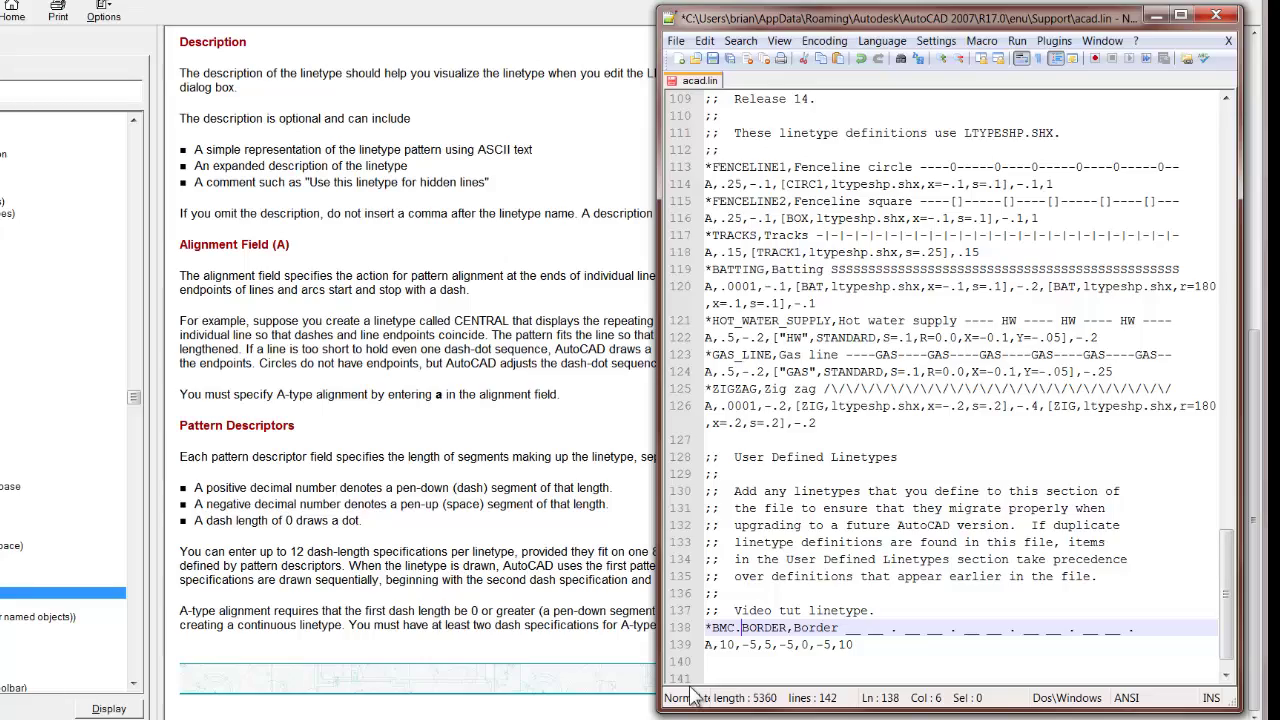
key(ctrl+s)
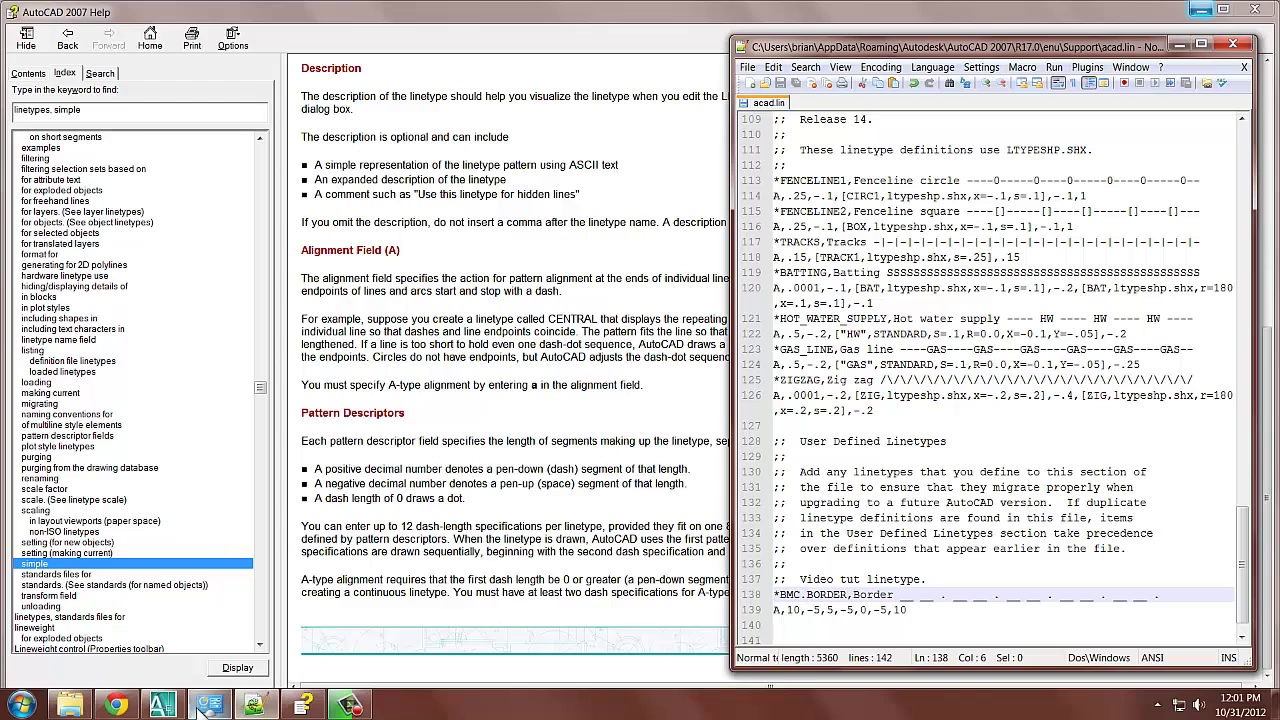
Step: Load the standard BORDER linetype from acad.lin from layer 0's linetype selector
click(162, 705)
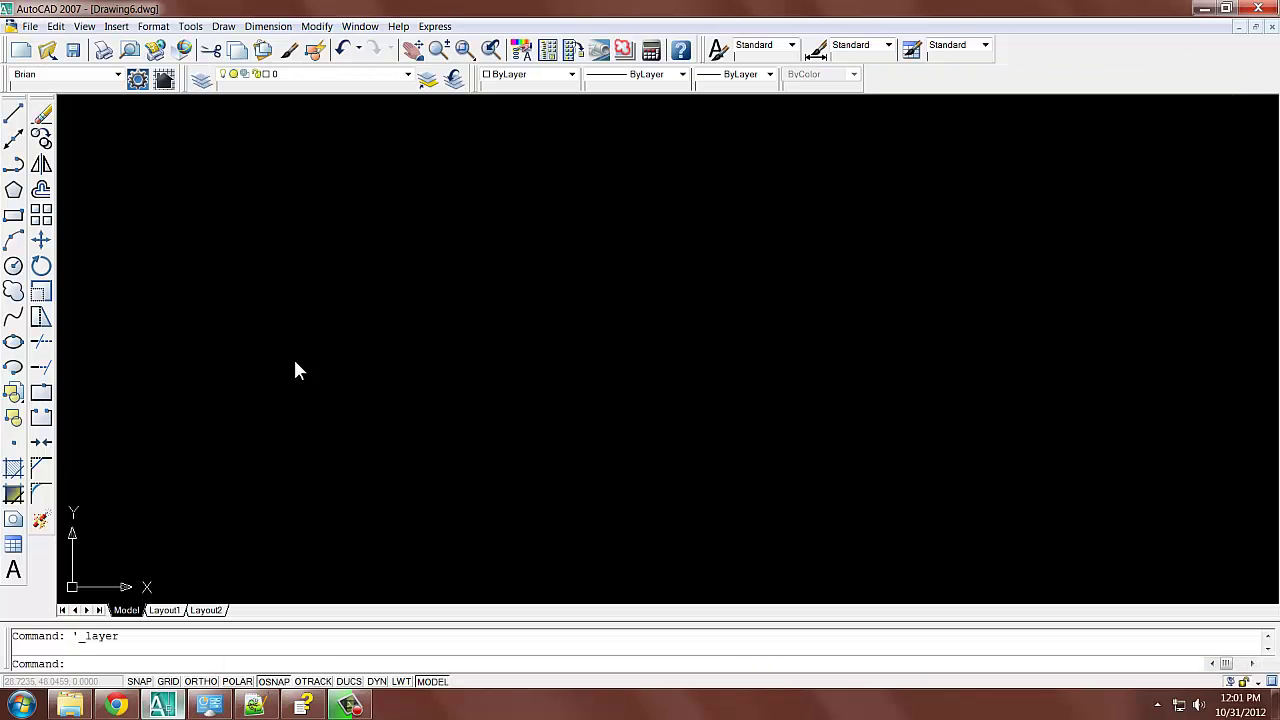
click(208, 87)
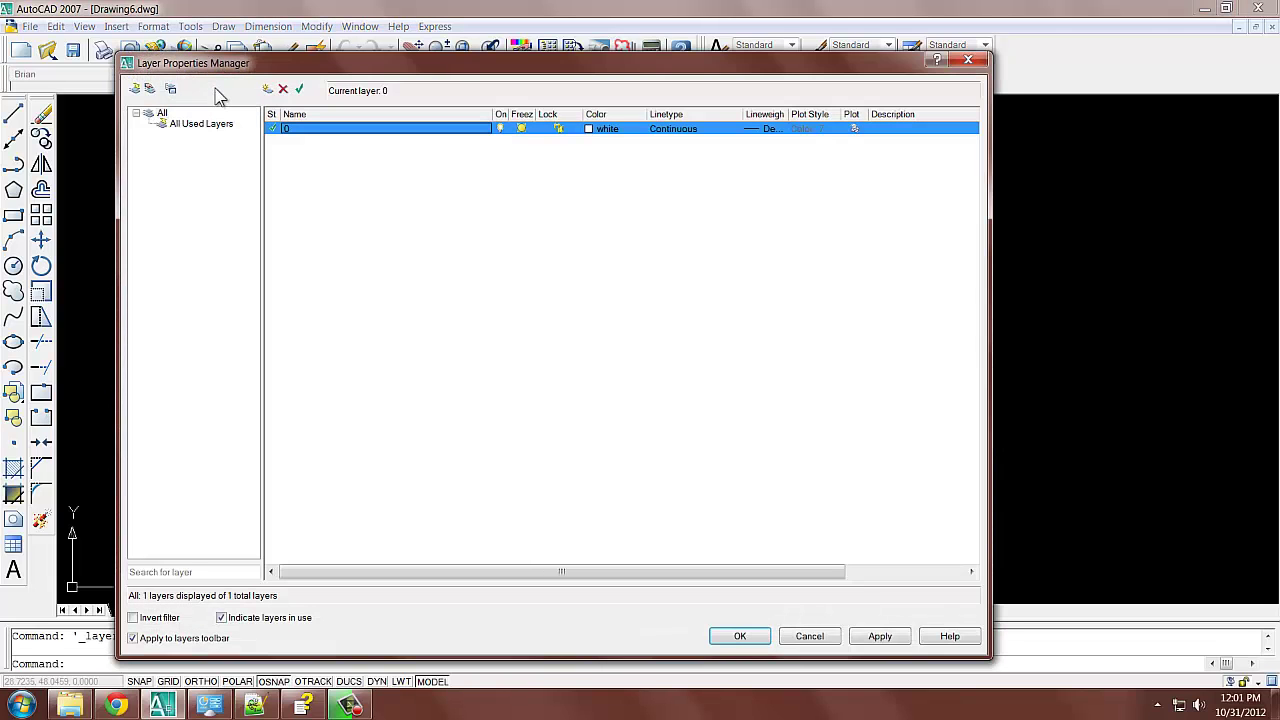
click(677, 131)
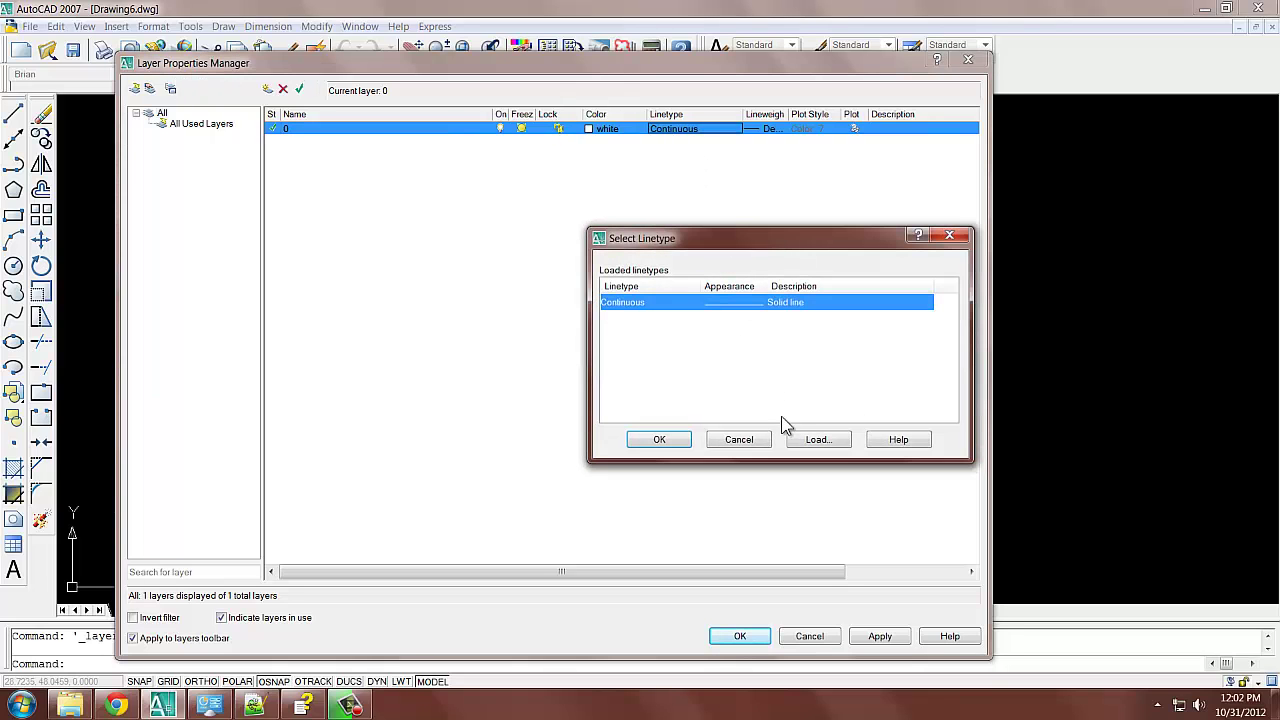
click(815, 441)
click(663, 343)
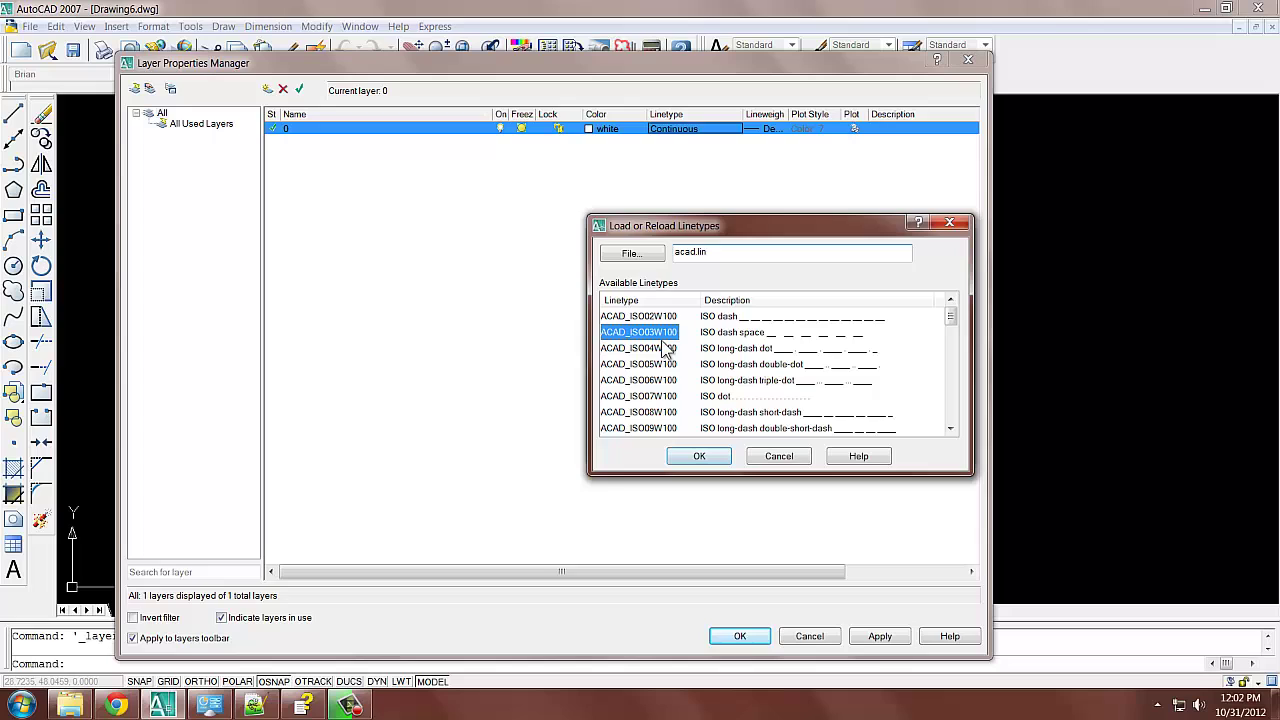
key(b)
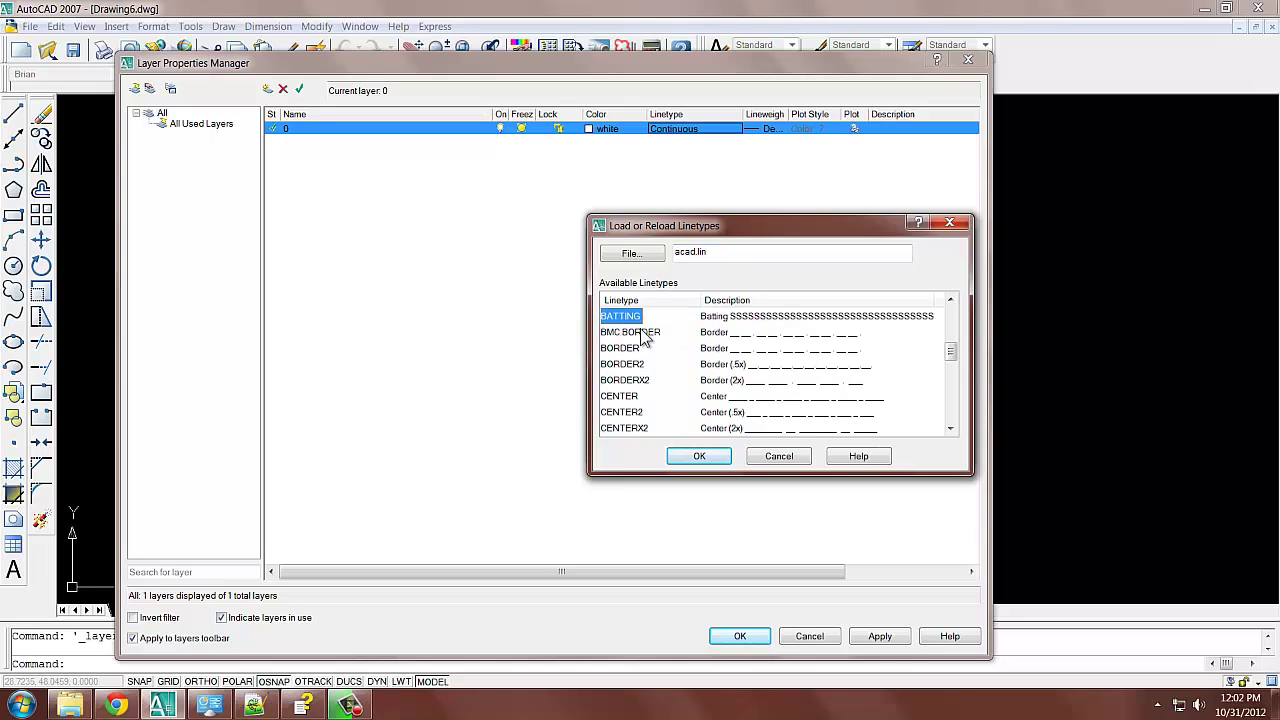
key(o)
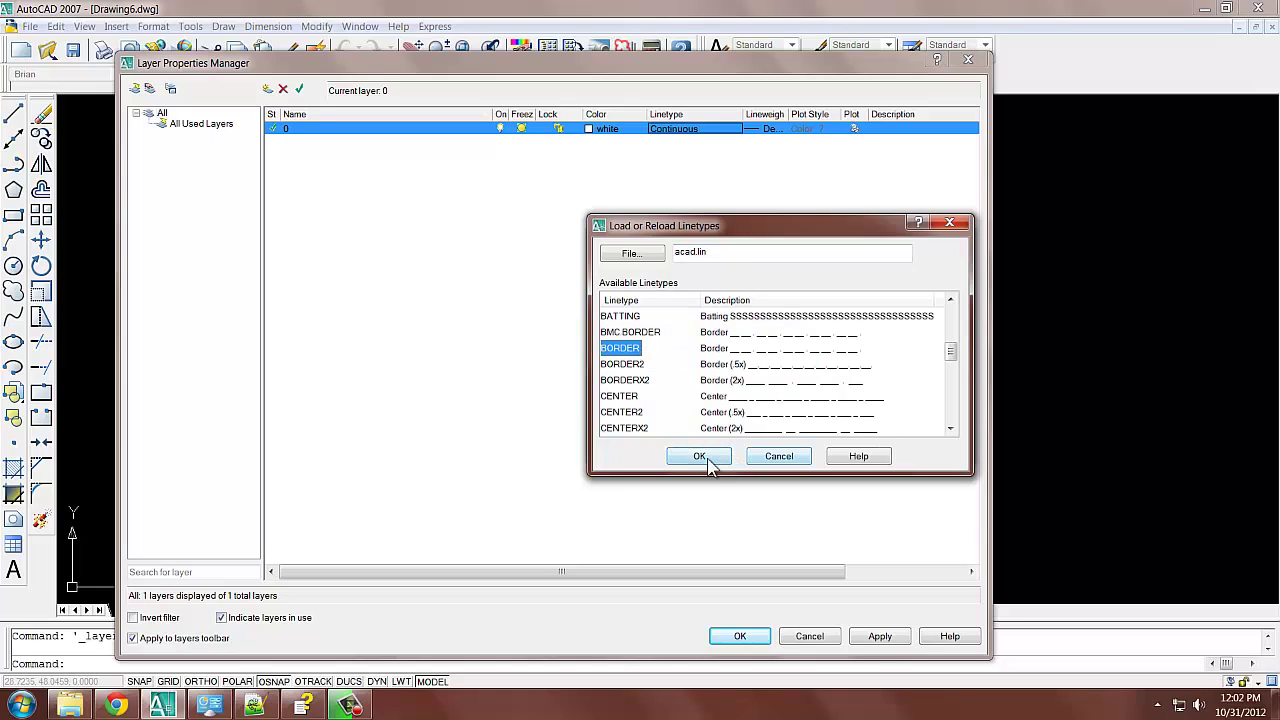
click(702, 458)
Step: Assign BORDER as layer 0's linetype and apply the change
click(636, 302)
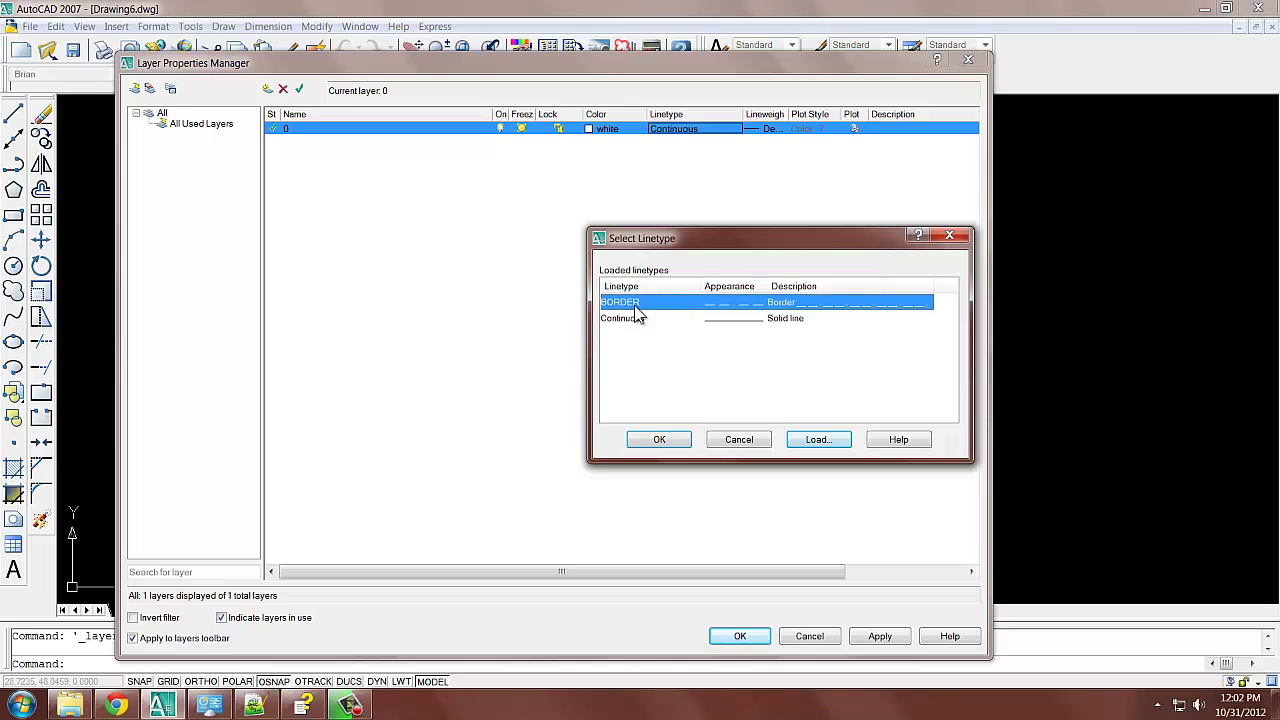
click(660, 440)
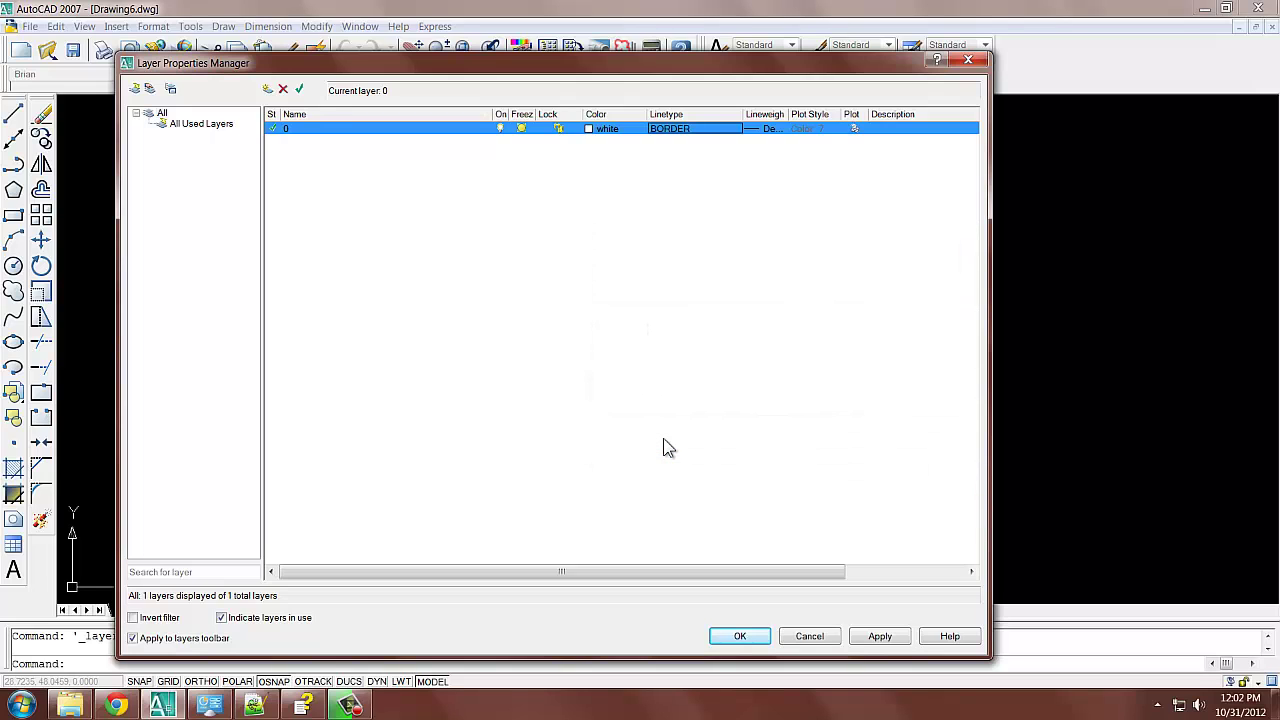
click(880, 640)
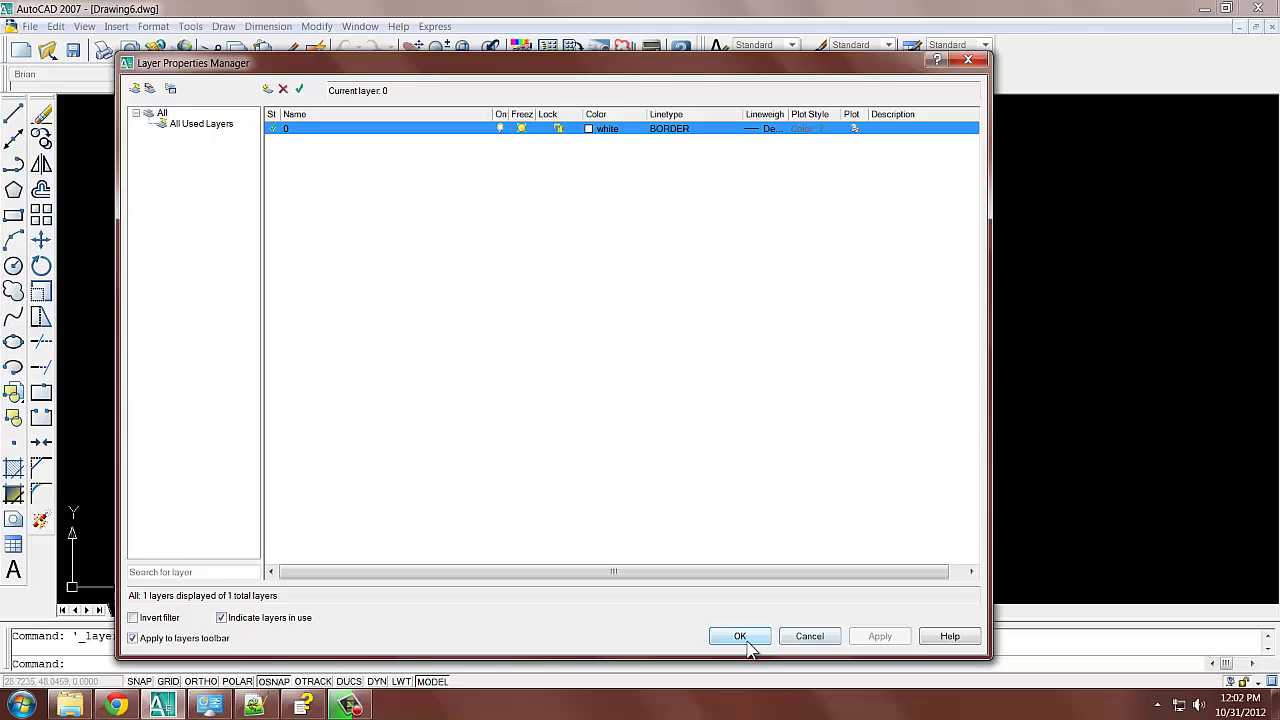
click(740, 636)
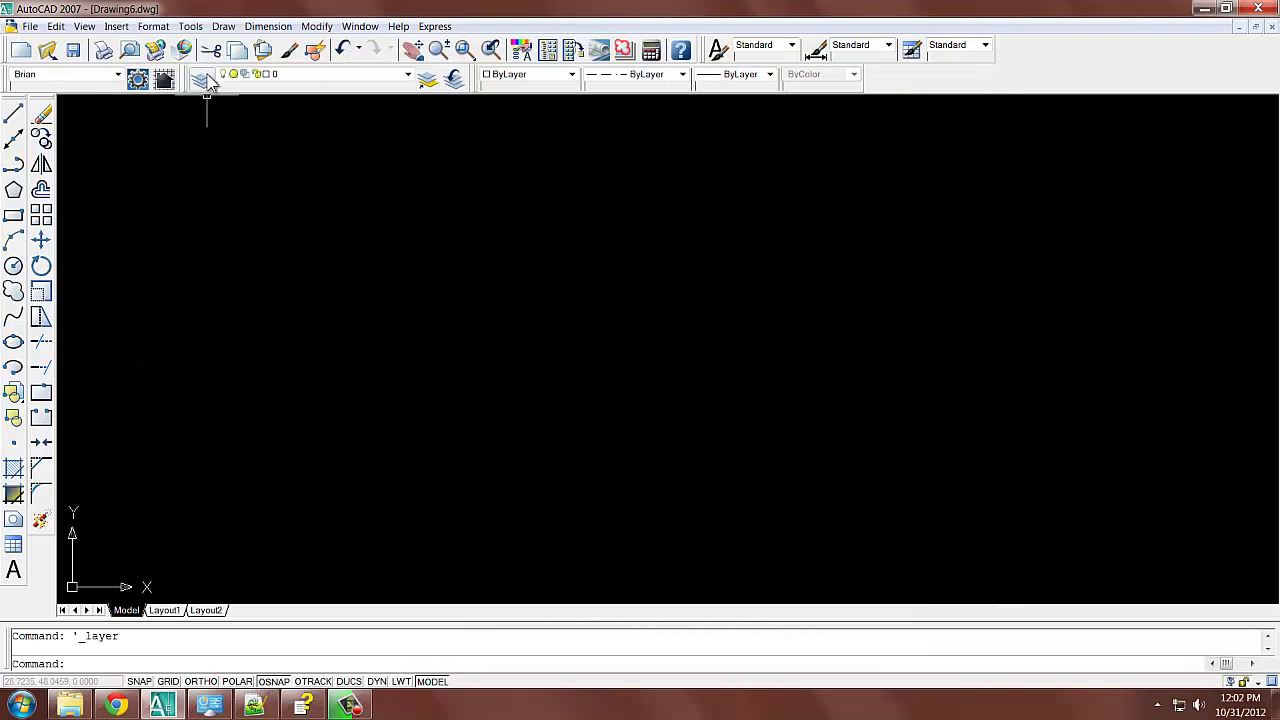
Step: Create Layer1 and load the custom BMC BORDER linetype from acad.lin
click(170, 76)
click(267, 89)
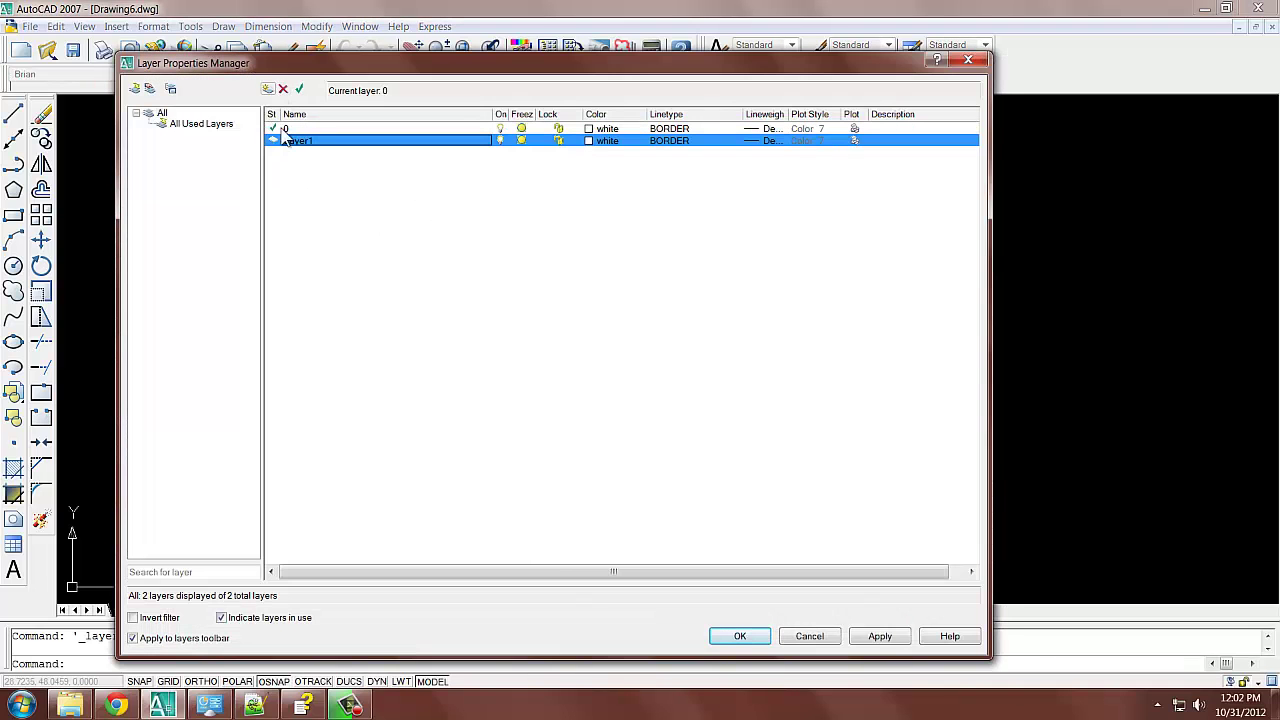
click(668, 141)
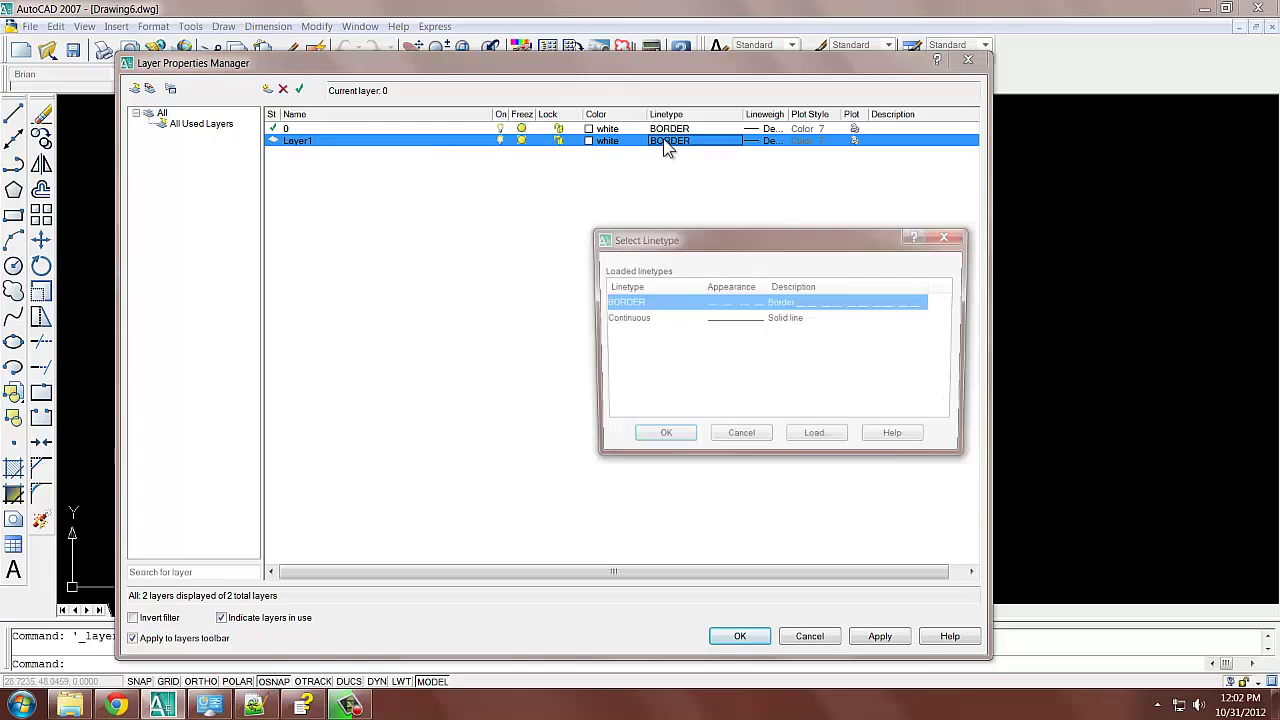
click(813, 440)
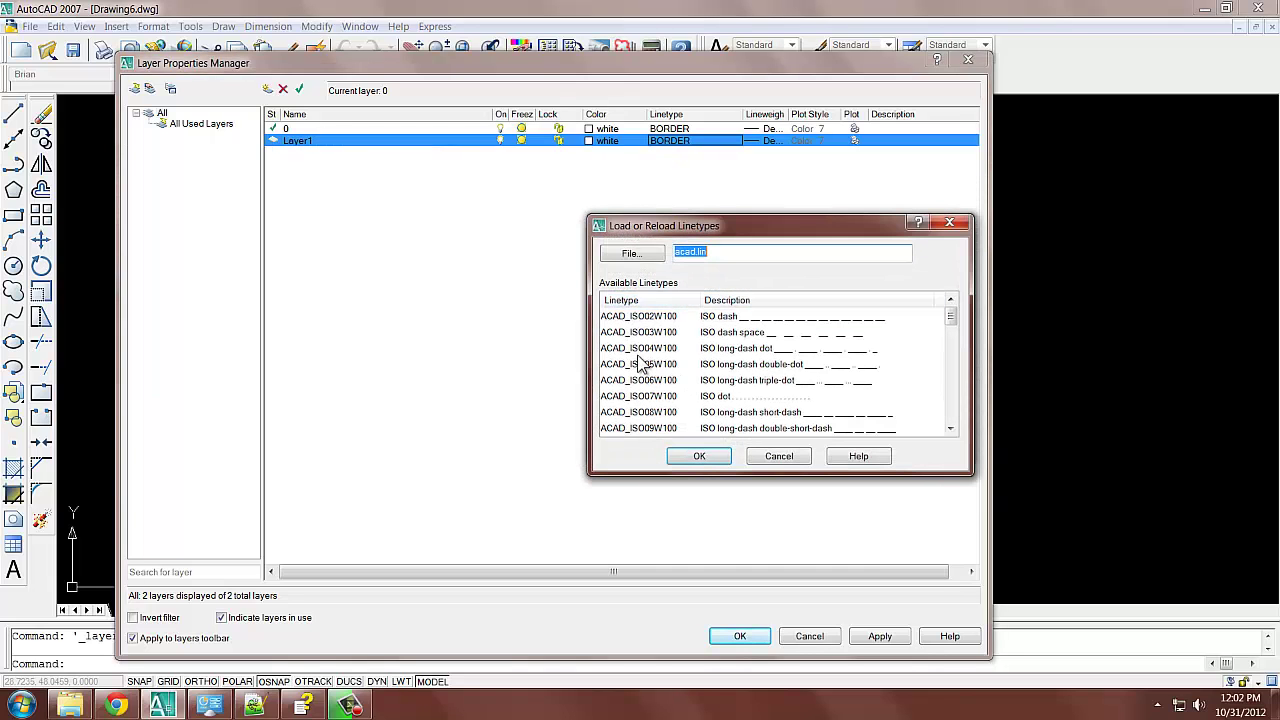
click(638, 350)
key(b)
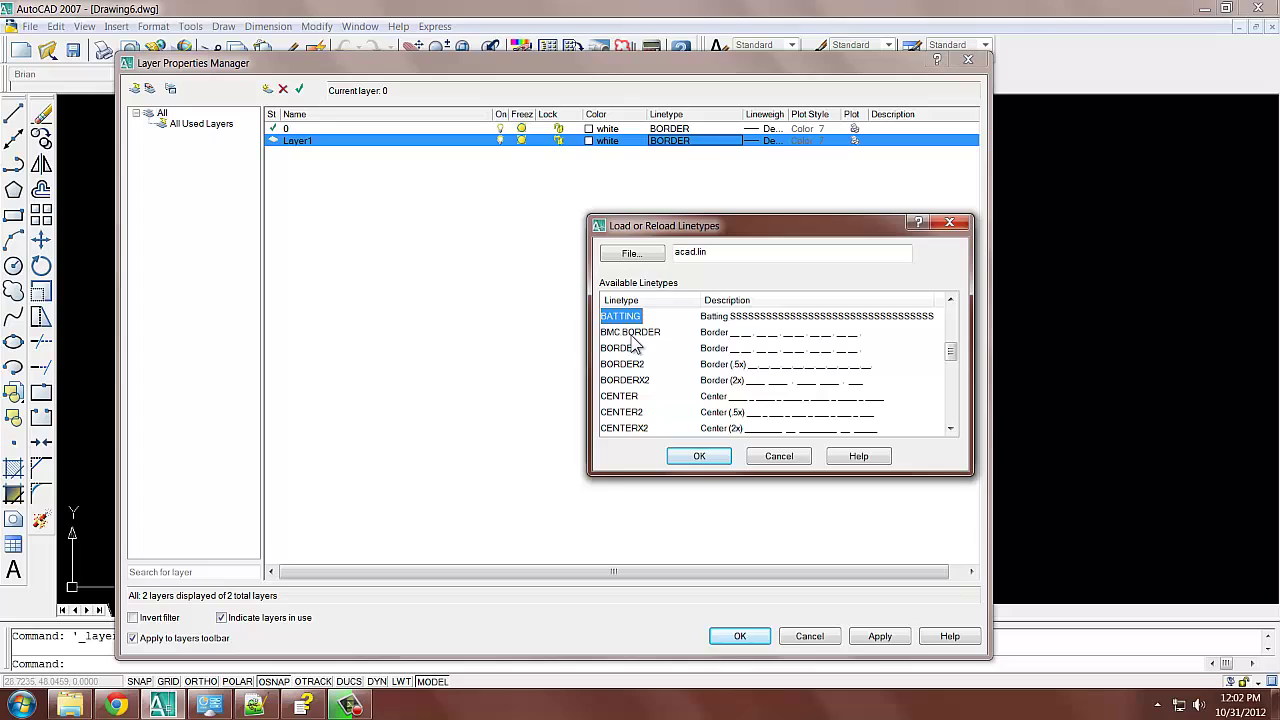
click(634, 334)
click(703, 462)
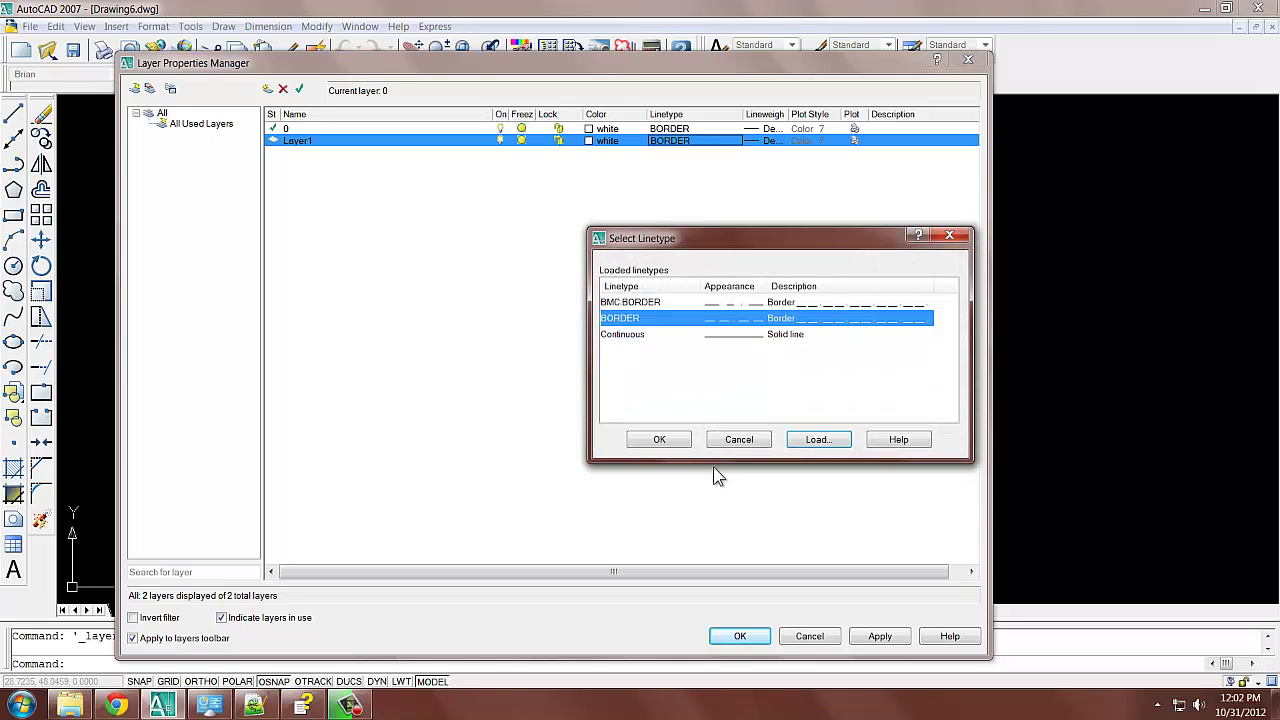
Step: Assign BMC BORDER as Layer1's linetype and apply the changes
click(667, 303)
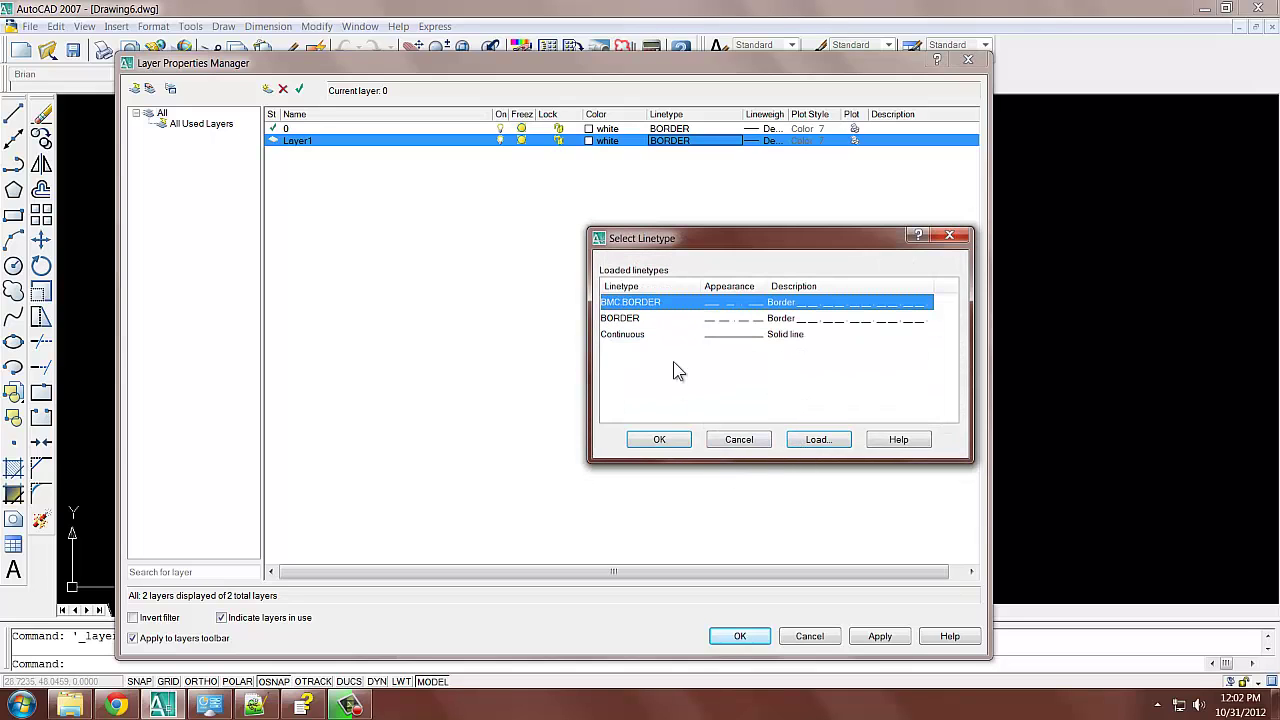
click(661, 440)
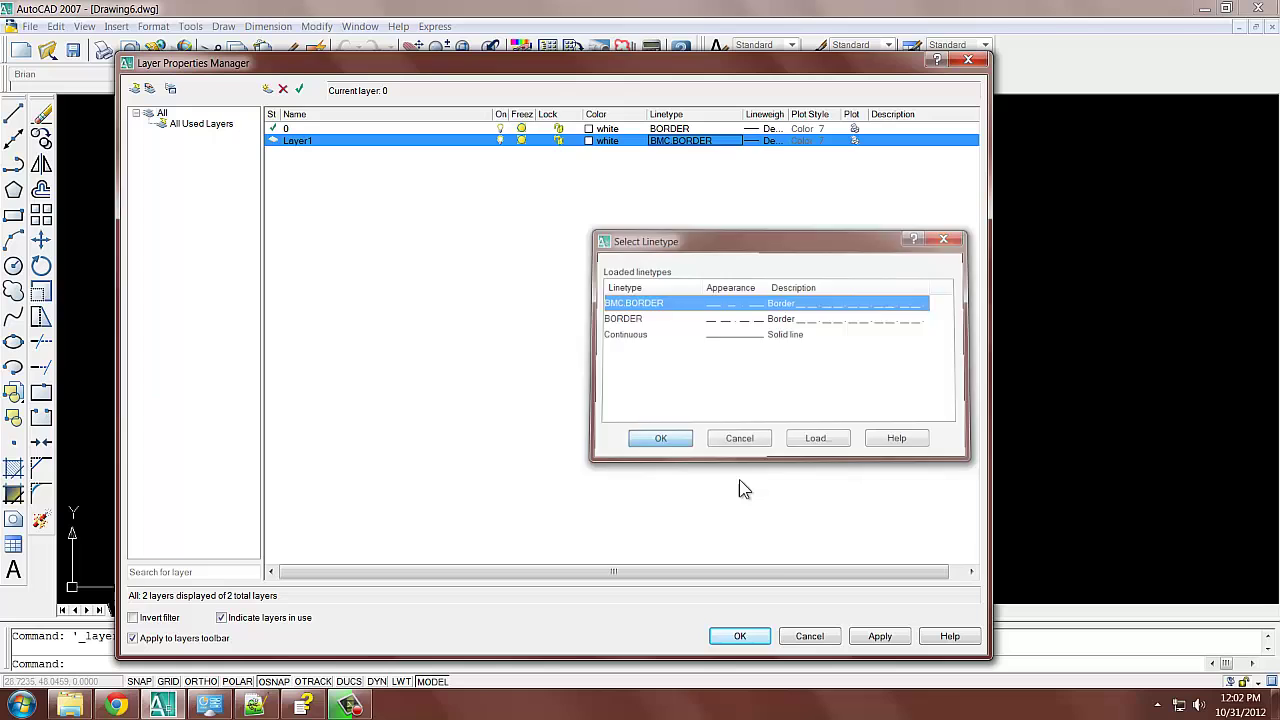
click(882, 638)
Step: Draw a roughly horizontal line on layer 0 with the L command
click(740, 637)
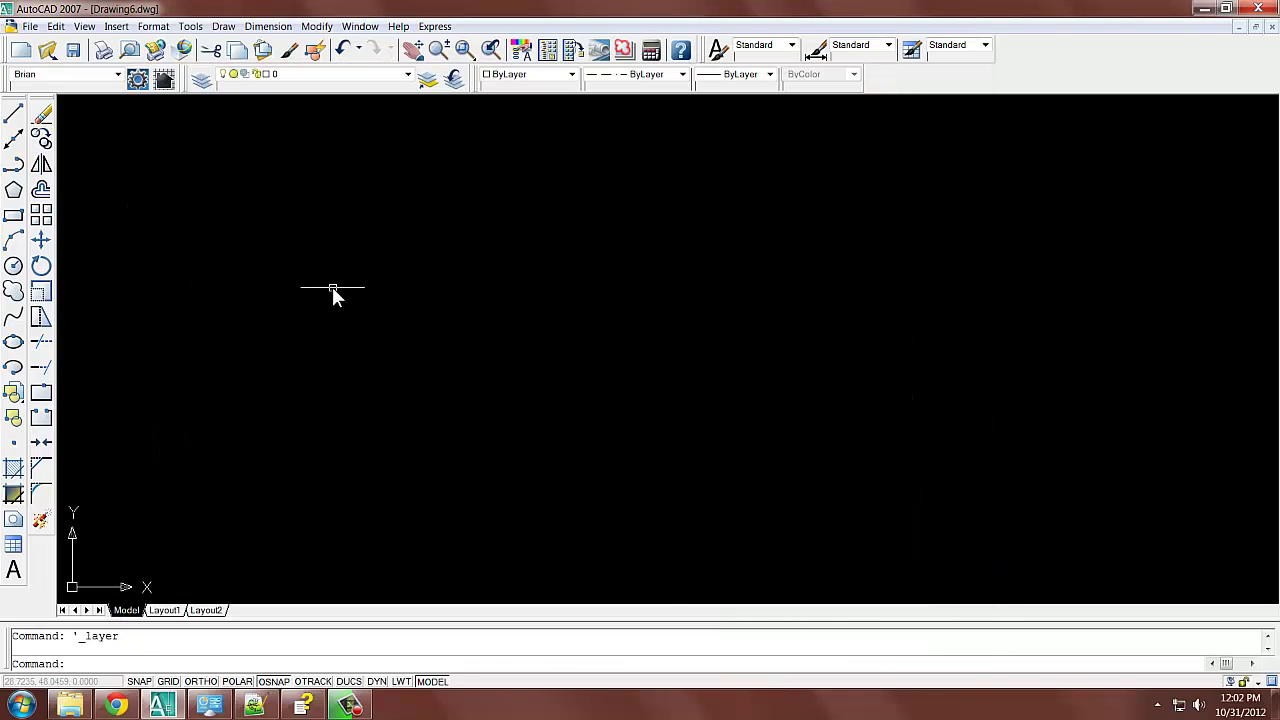
text(l)
key(Return)
click(320, 242)
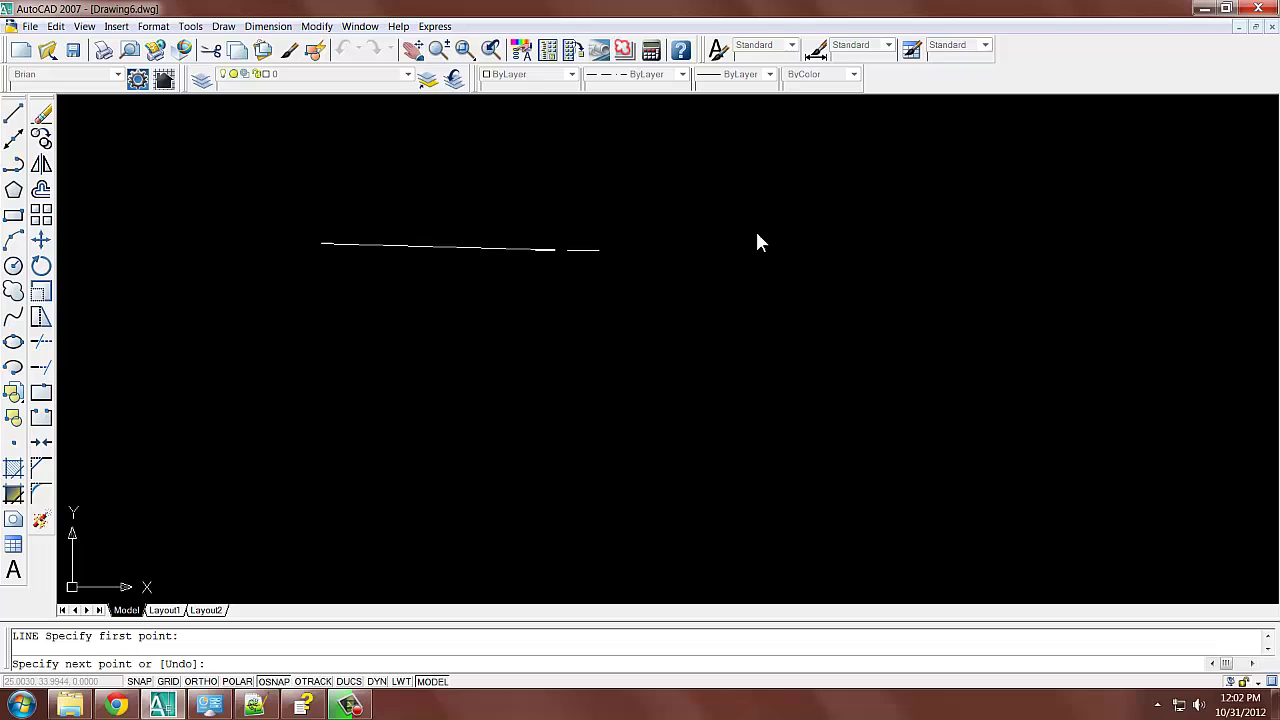
click(789, 225)
key(Return)
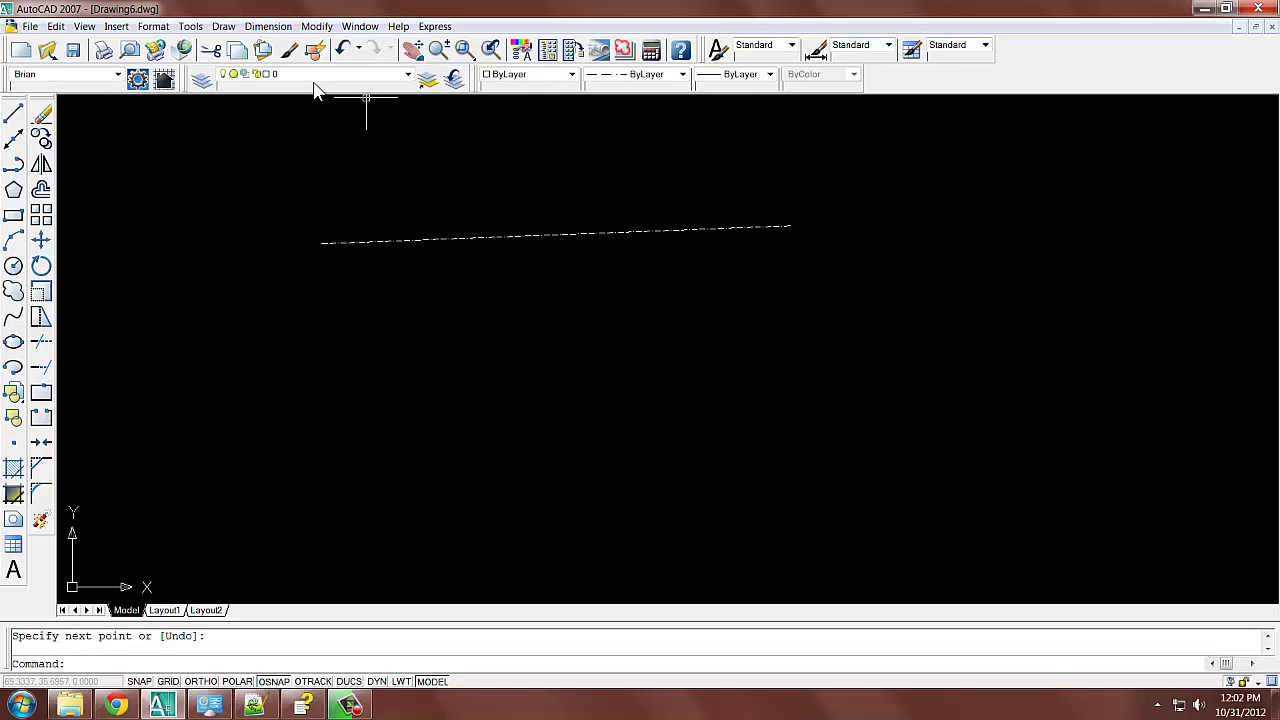
Step: Make Layer1 current and draw a second line crossing the first
click(337, 76)
click(300, 98)
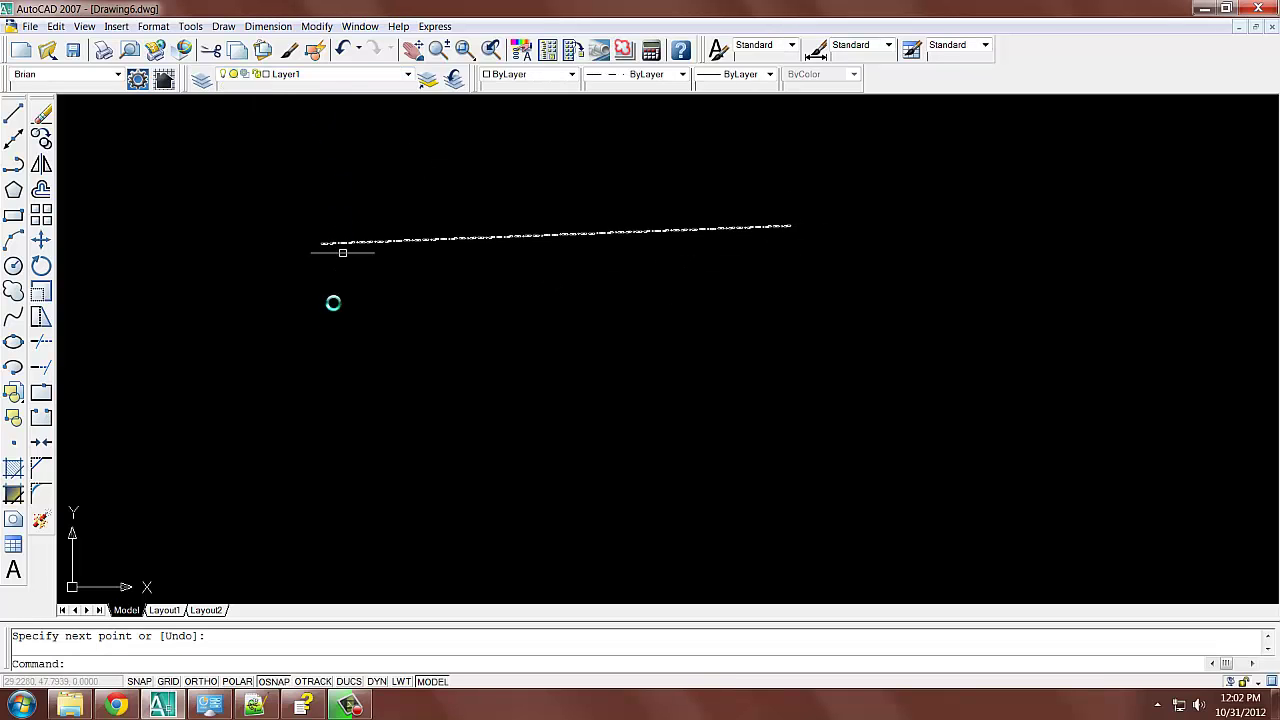
key(Return)
click(348, 344)
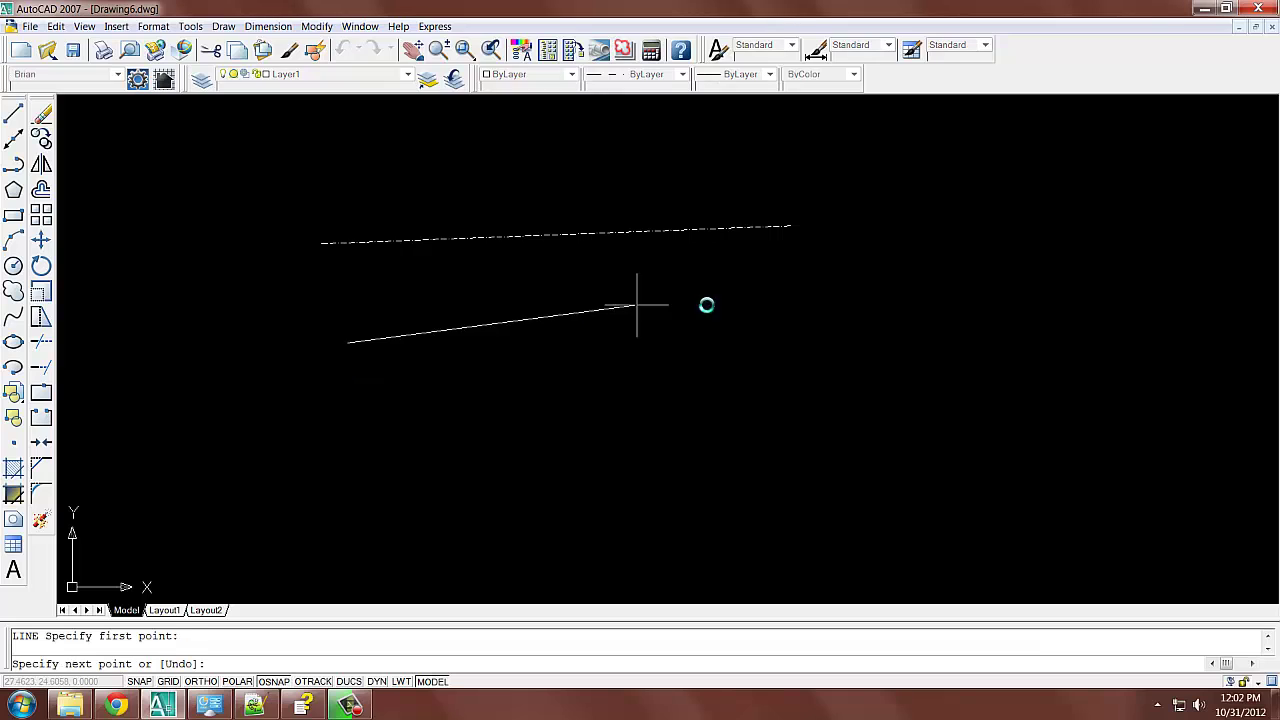
click(746, 165)
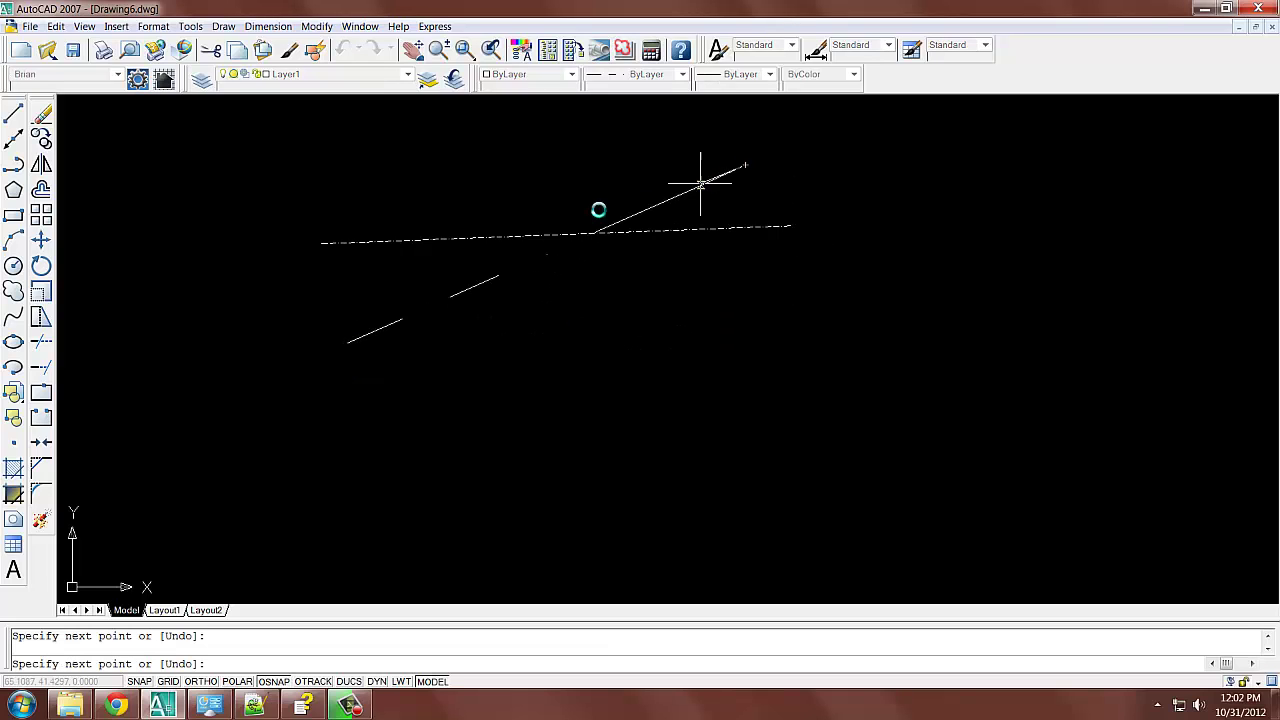
key(Return)
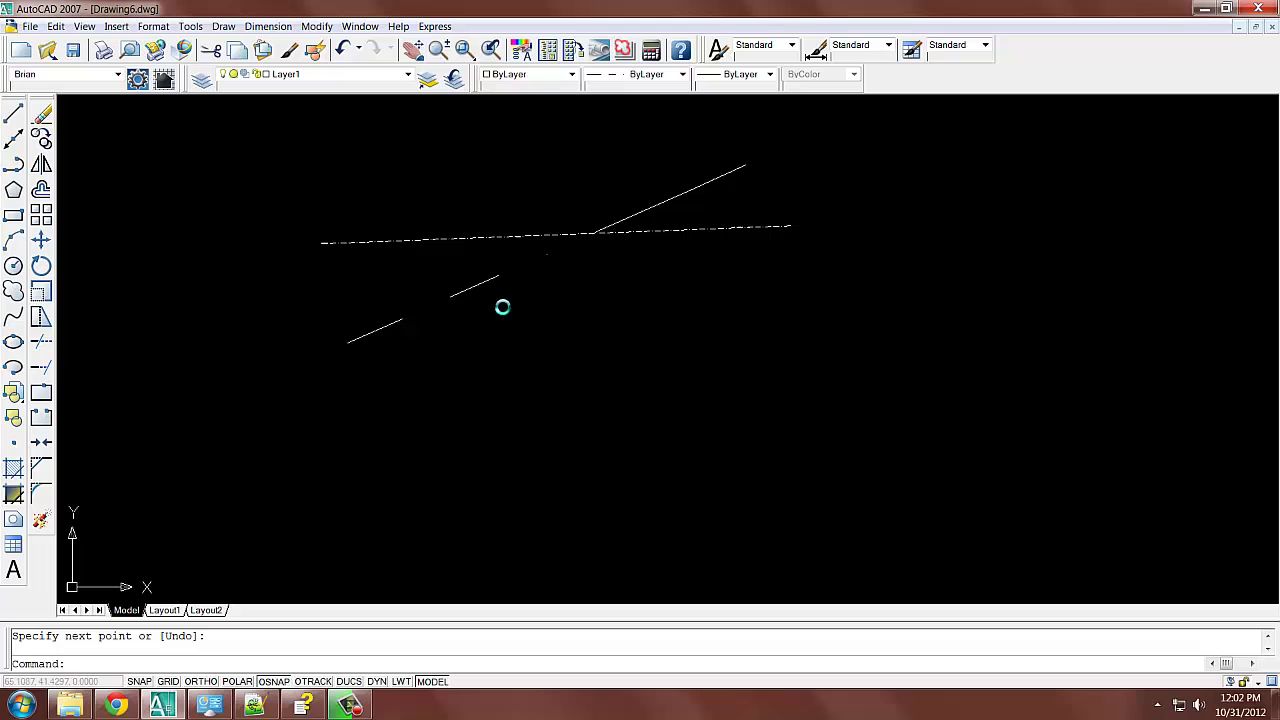